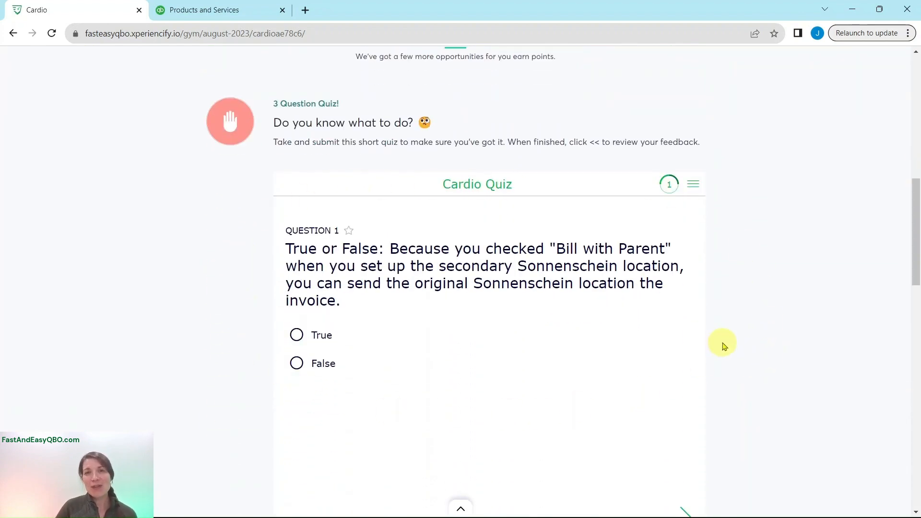
Scroll down the Cardio page past the quiz to the Hands On Practice exercises.
scroll(732, 347, "down", 10)
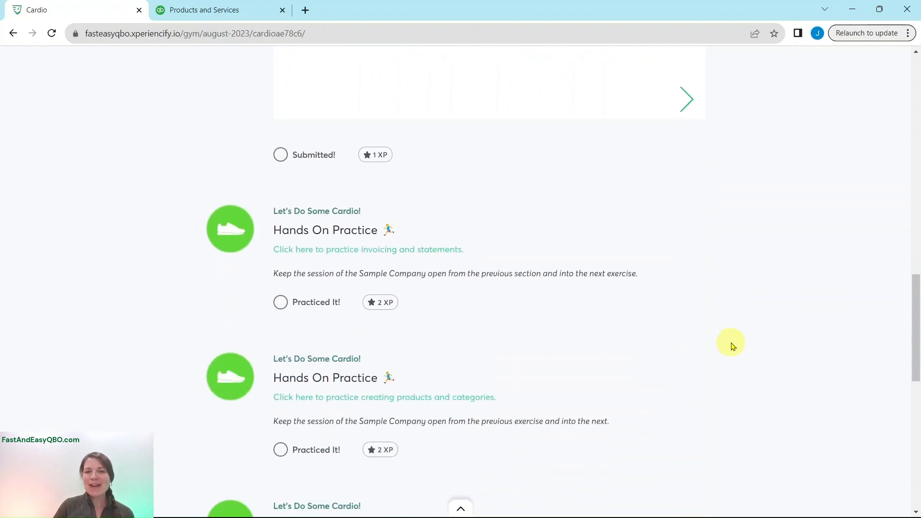
scroll(731, 332, "down", 2)
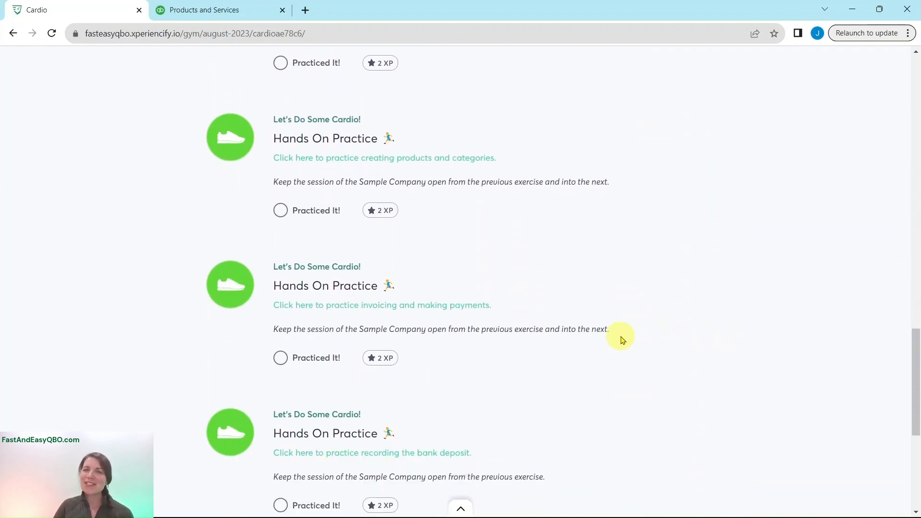
Open the Red Rock Diner invoicing exercise and bring up its Invoice Step 1 instructions.
left_click(388, 310)
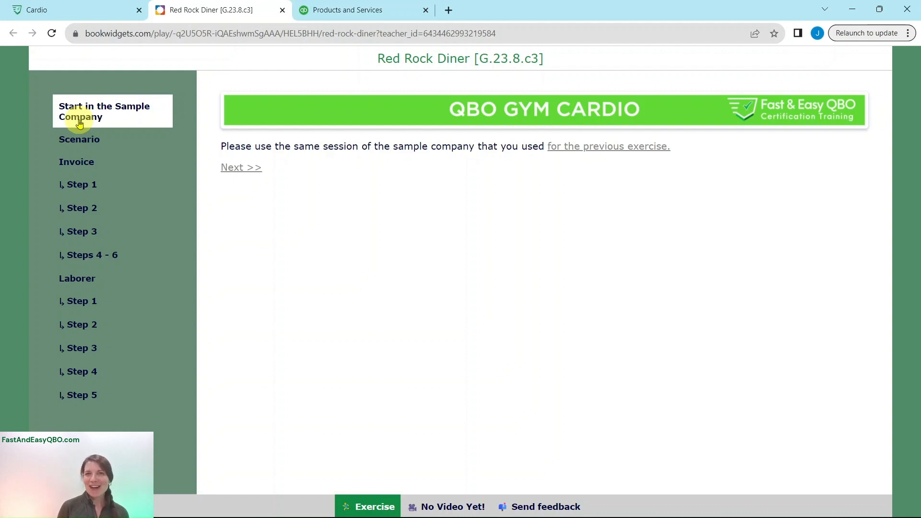
left_click(73, 145)
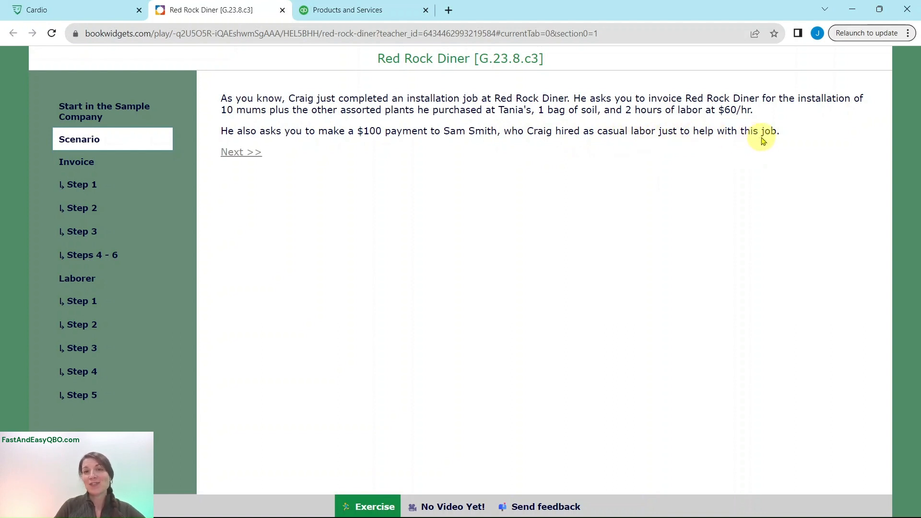
left_click(77, 162)
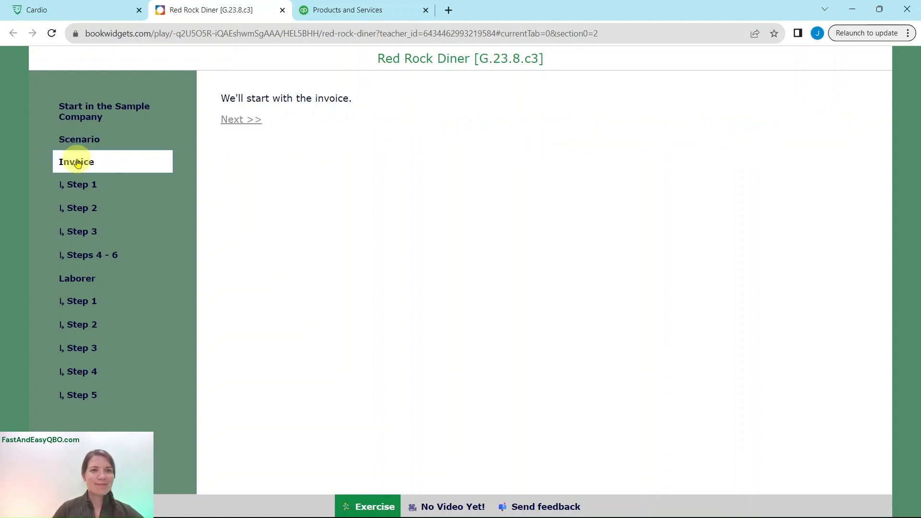
left_click(79, 184)
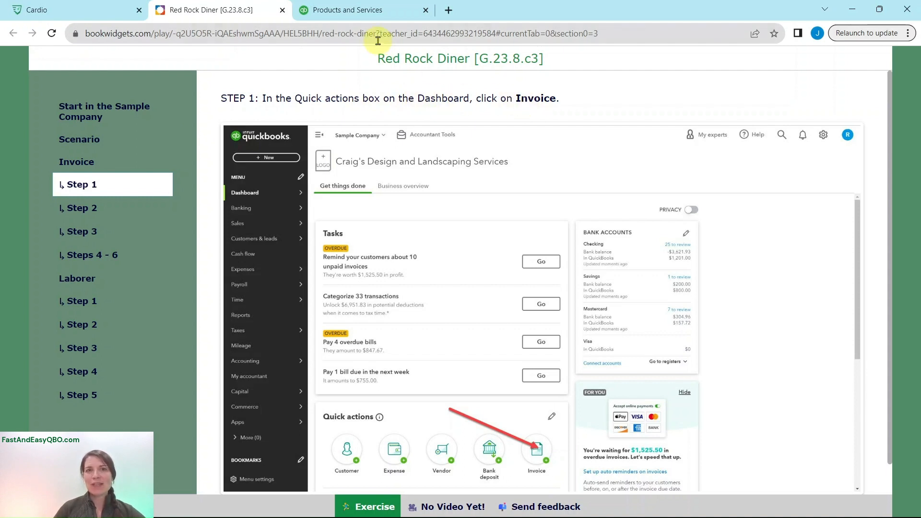
left_click(374, 10)
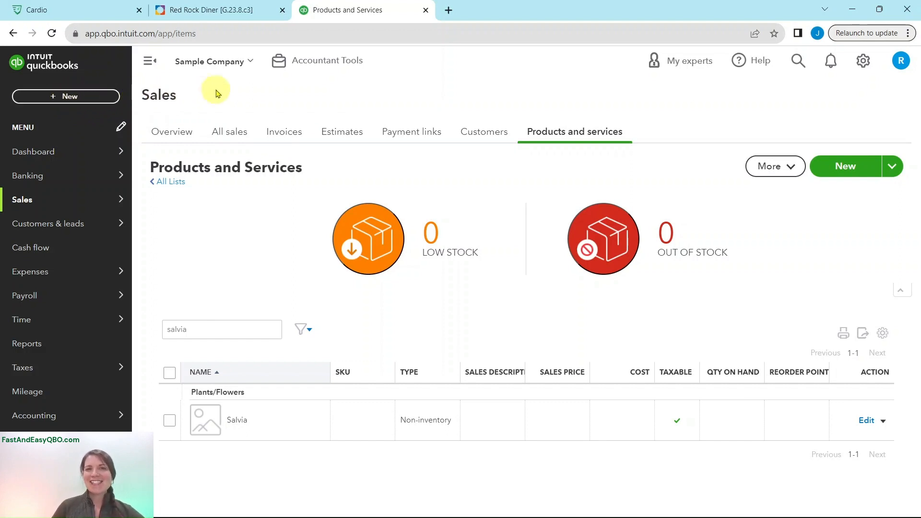
Start a new blank invoice from Invoice in the dashboard's Quick actions.
left_click(262, 10)
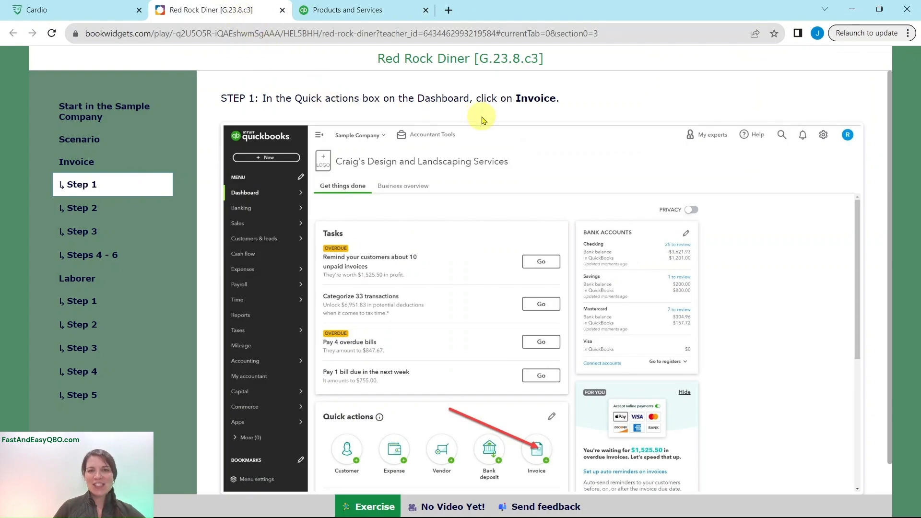
left_click(373, 17)
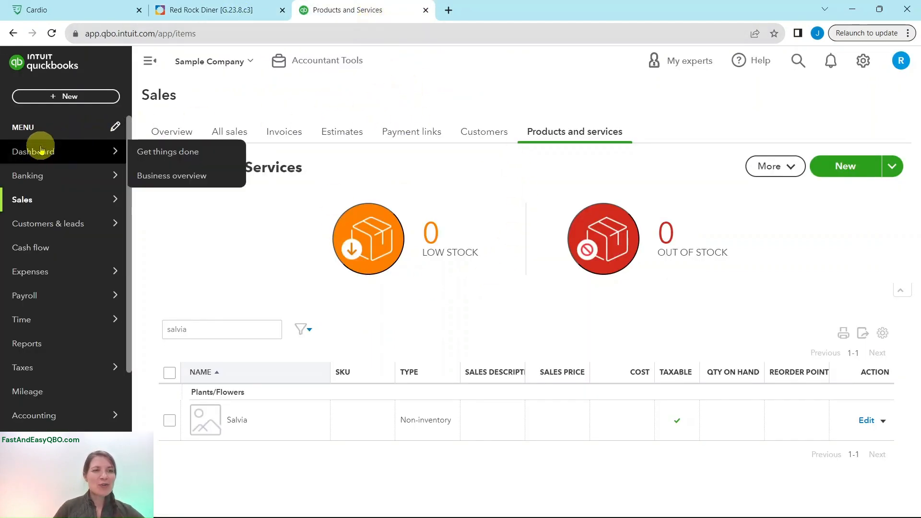
left_click(26, 155)
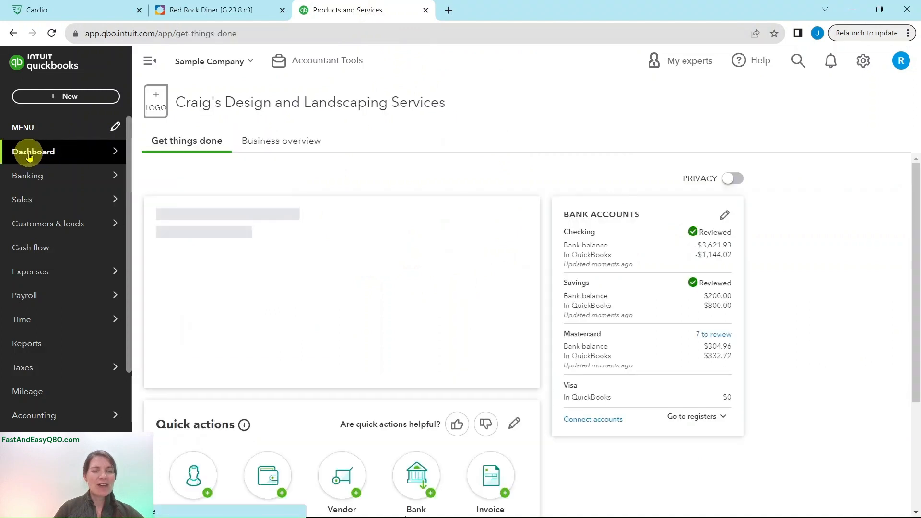
scroll(555, 172, "down", 6)
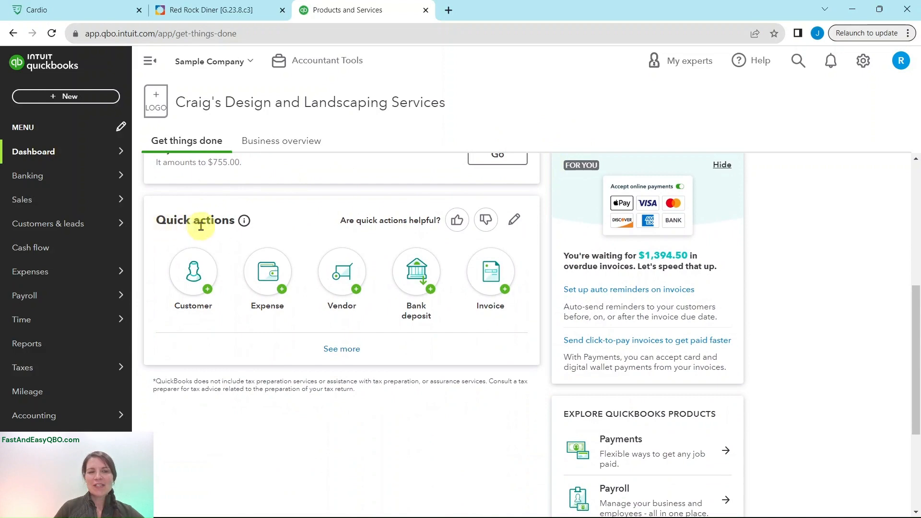
left_click(490, 287)
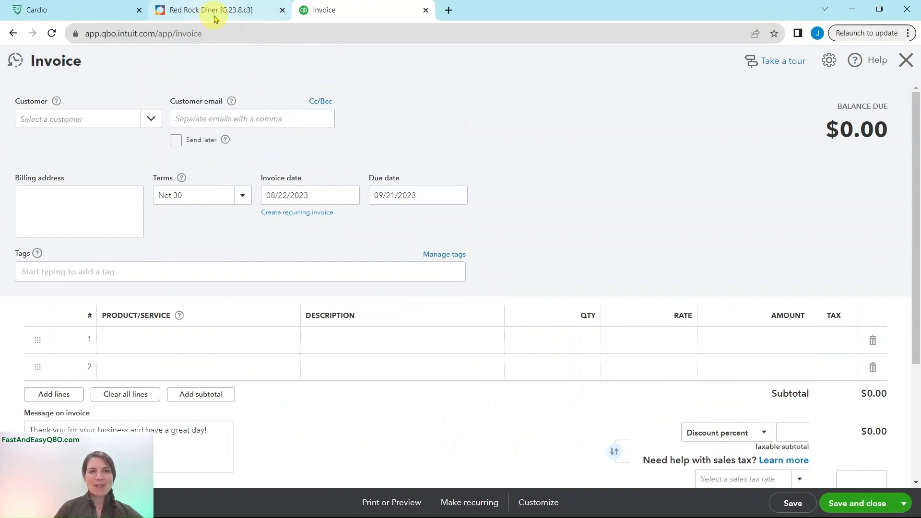
left_click(214, 18)
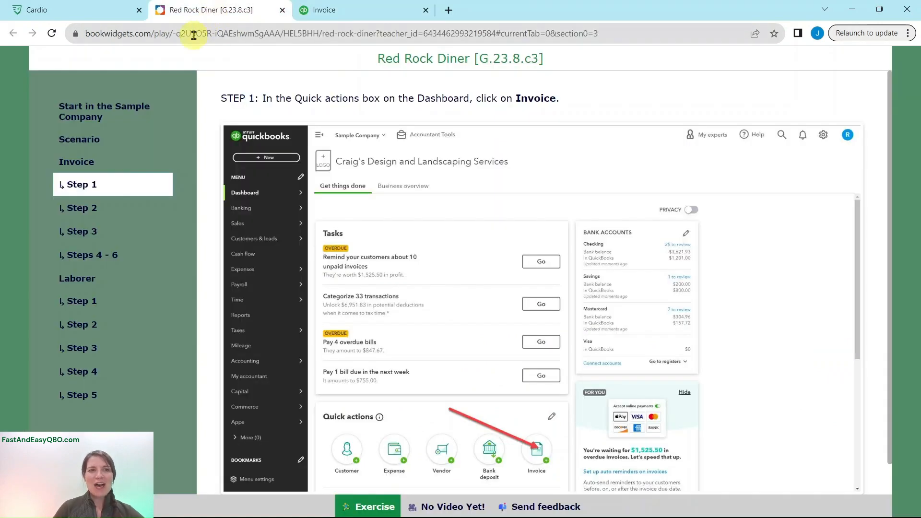
Set the invoice customer to Red Rock Diner, following Step 2.
left_click(81, 214)
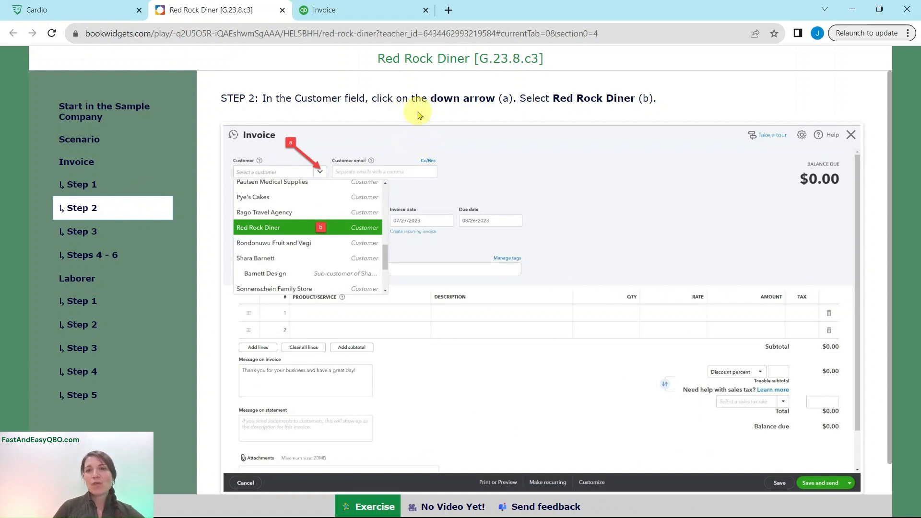
left_click(372, 18)
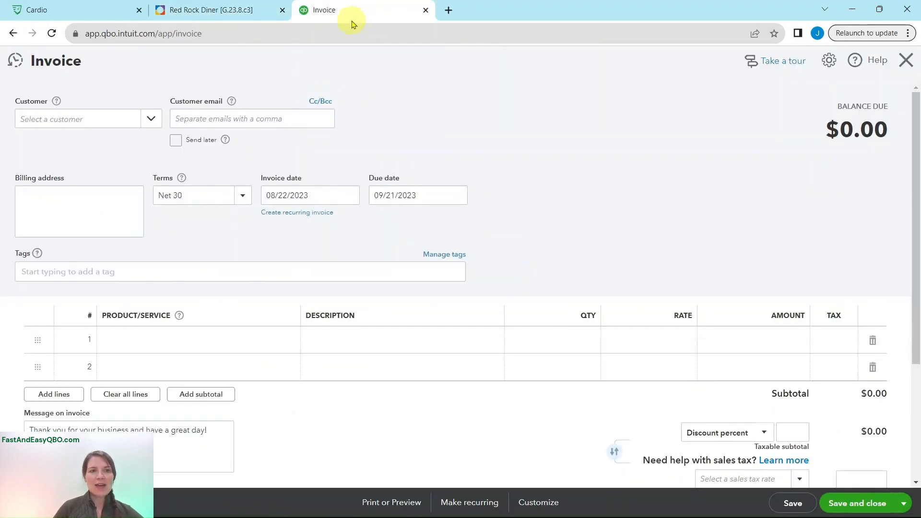
left_click(64, 124)
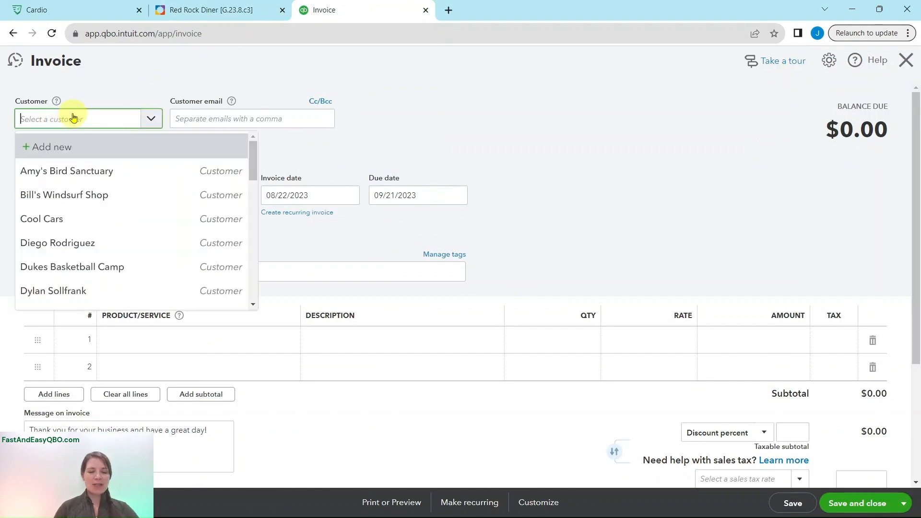
type("red rock")
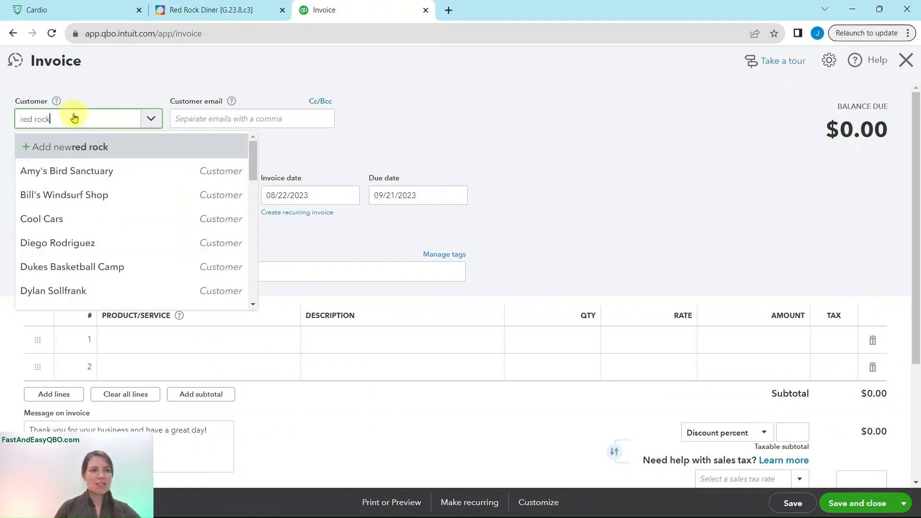
left_click(71, 168)
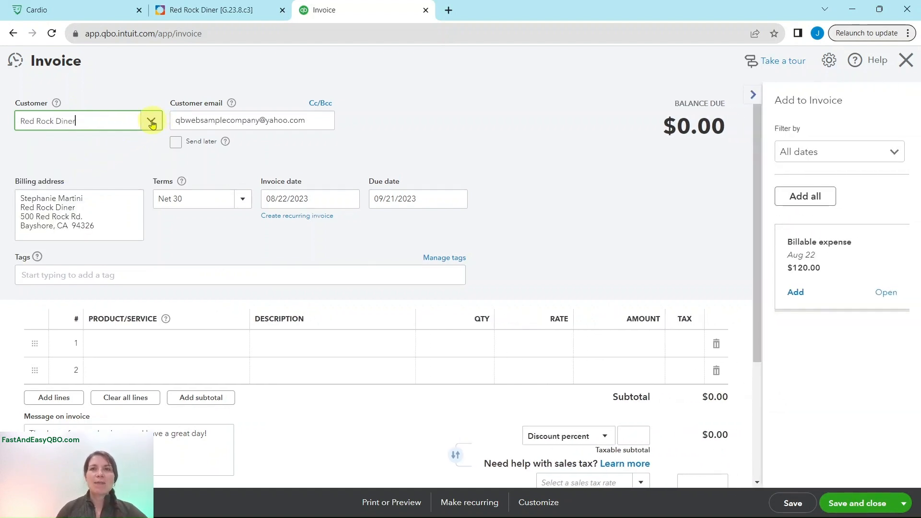
left_click(169, 9)
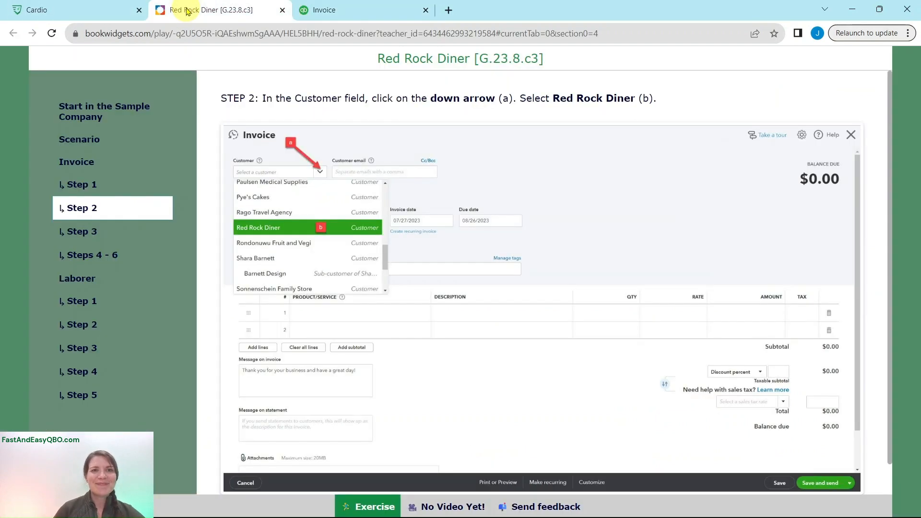
Add the $120.00 billable expense to the invoice as line 1.
left_click(106, 232)
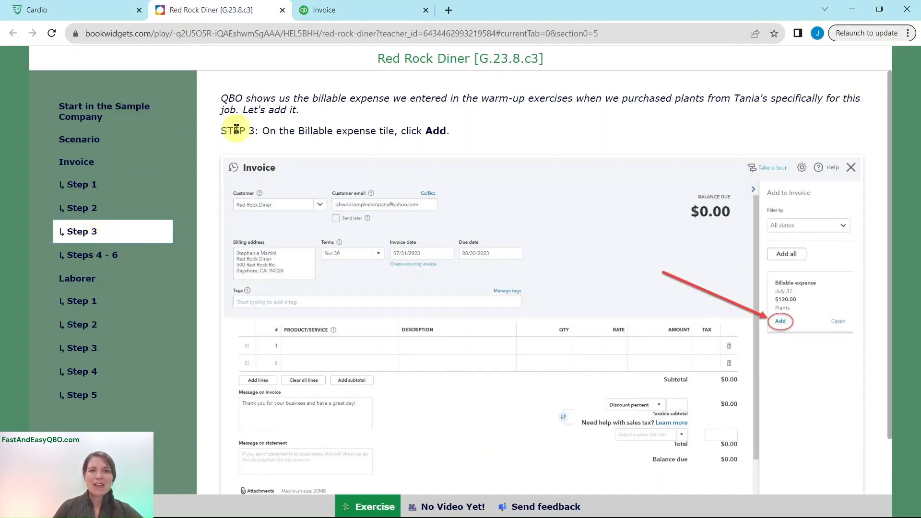
left_click(362, 15)
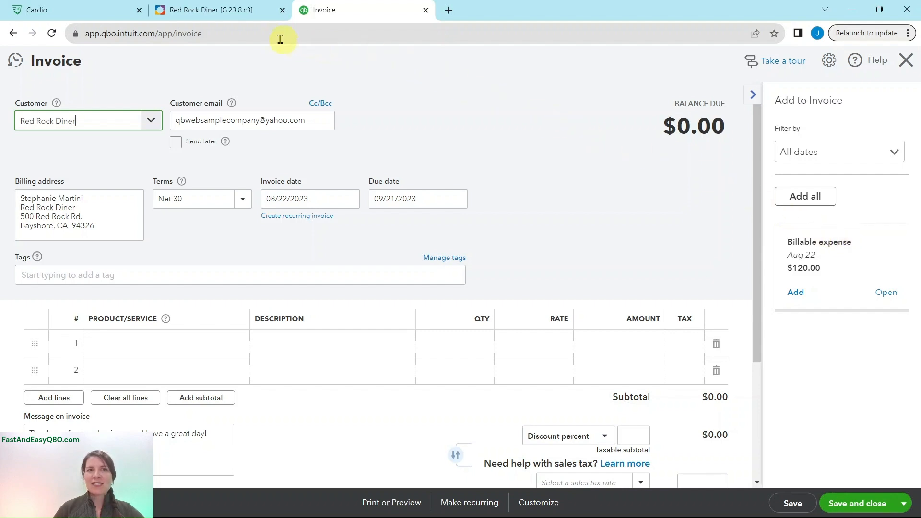
left_click(231, 19)
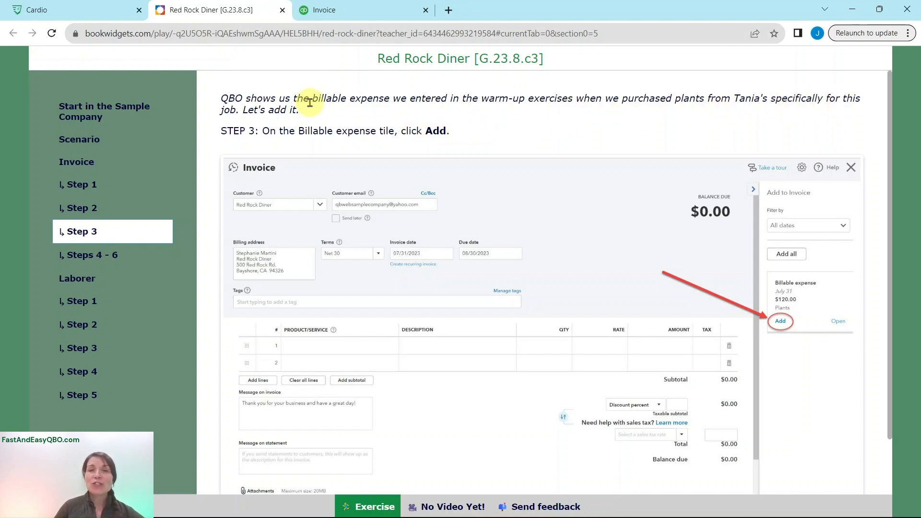
left_click(367, 18)
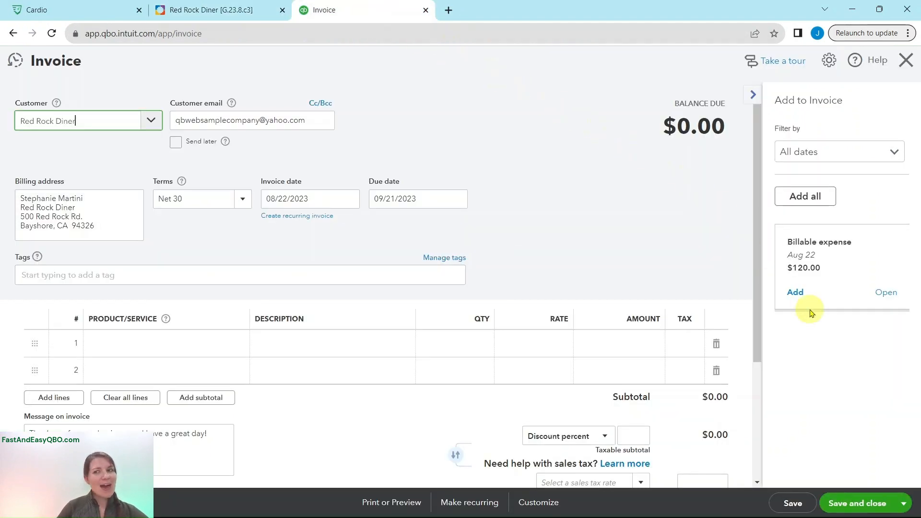
left_click(795, 293)
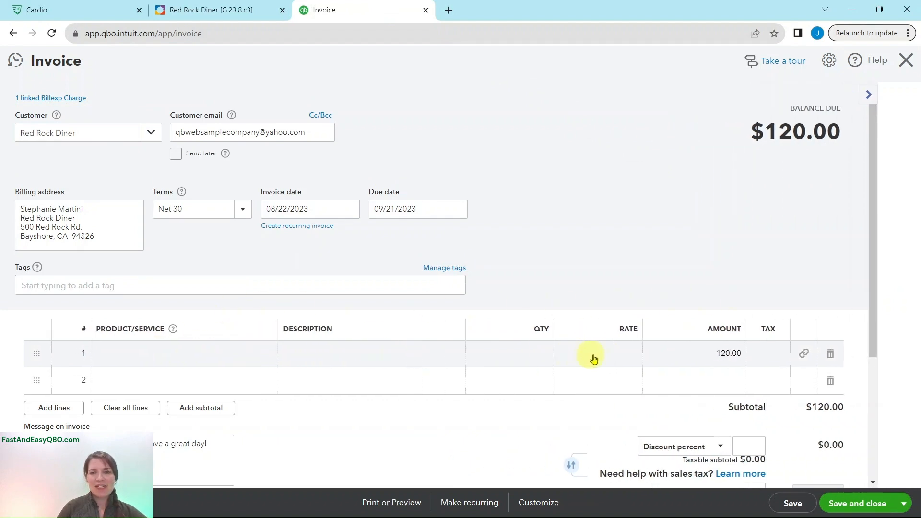
left_click(207, 7)
Choose Plants/Flowers:Mums as the product on invoice line 2.
left_click(89, 258)
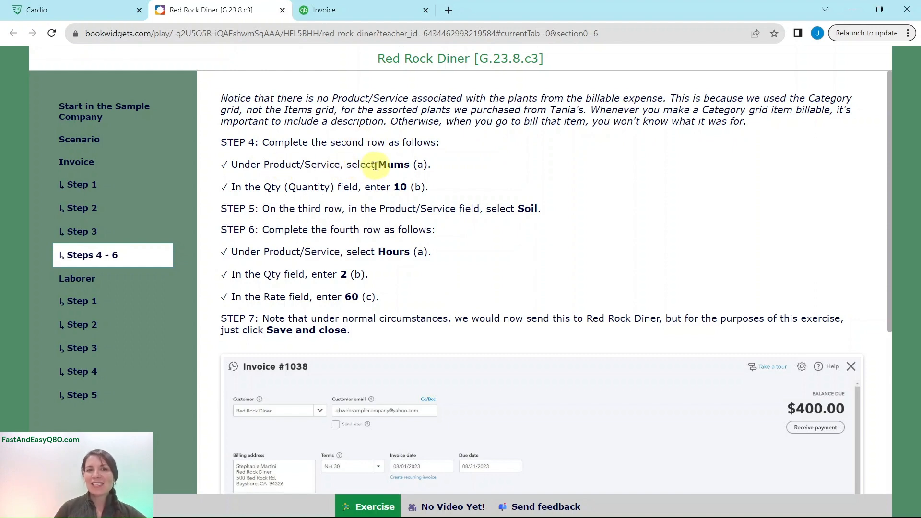
left_click(365, 17)
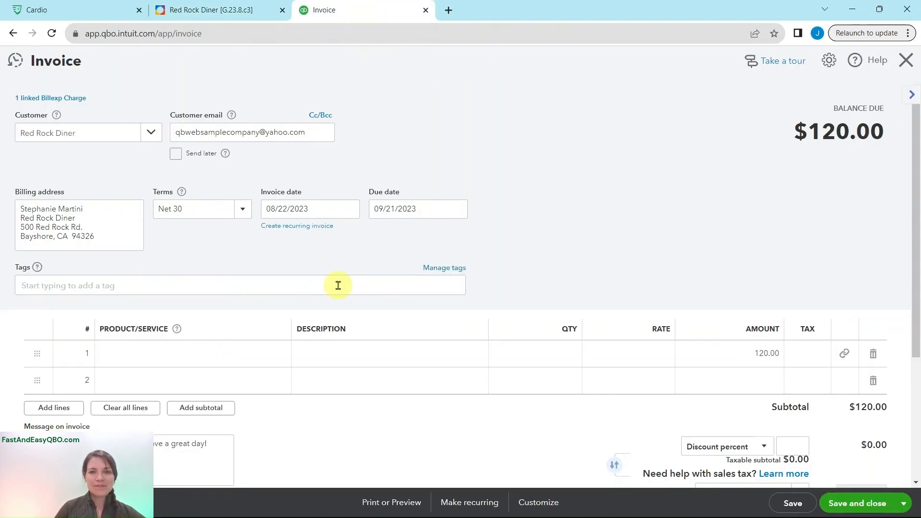
left_click(142, 380)
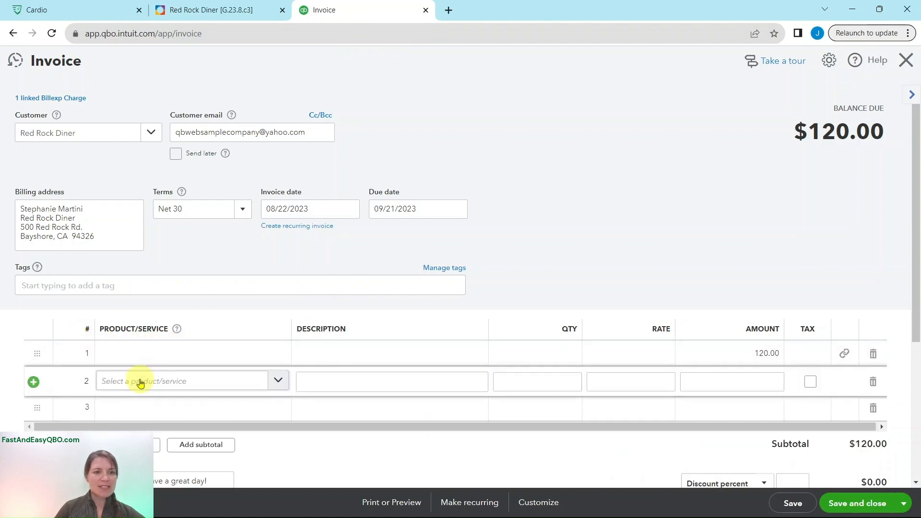
left_click(160, 382)
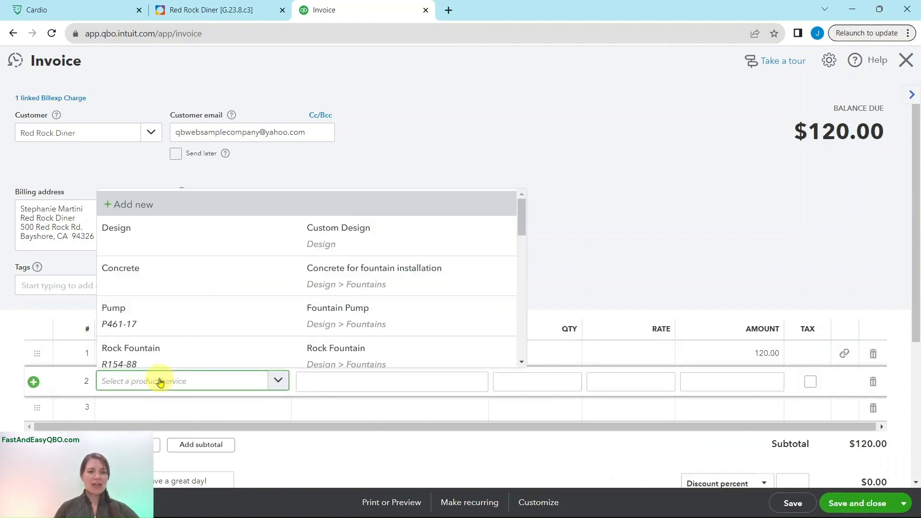
type("mum")
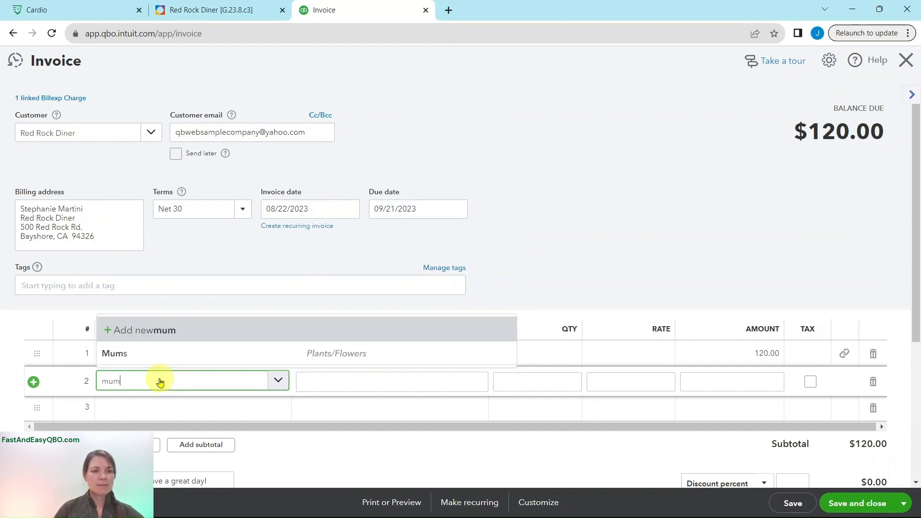
left_click(171, 354)
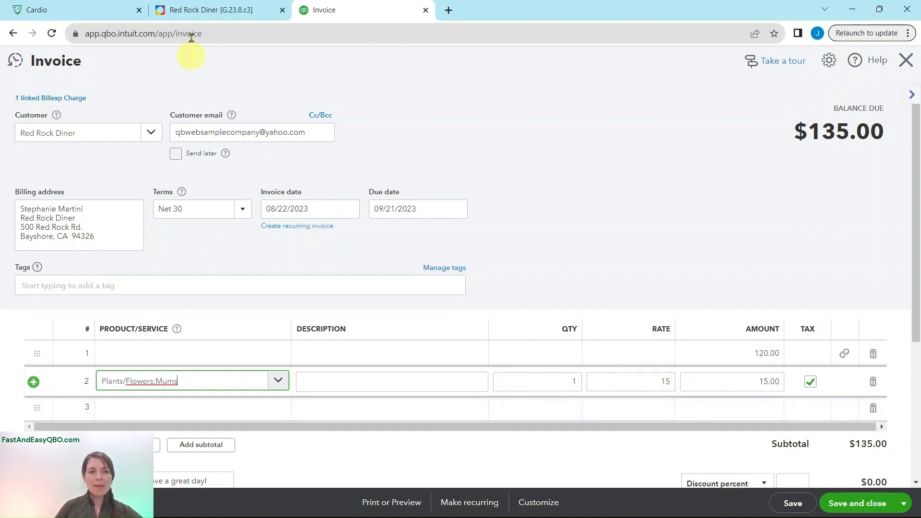
Set line 2's quantity to 10, making it $150.00 and the balance $270.00.
left_click(208, 10)
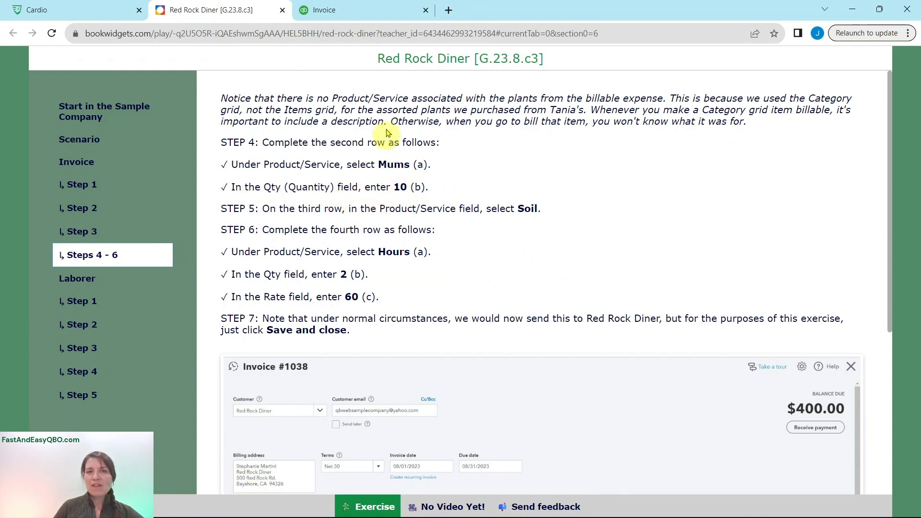
left_click(377, 12)
left_click(559, 376)
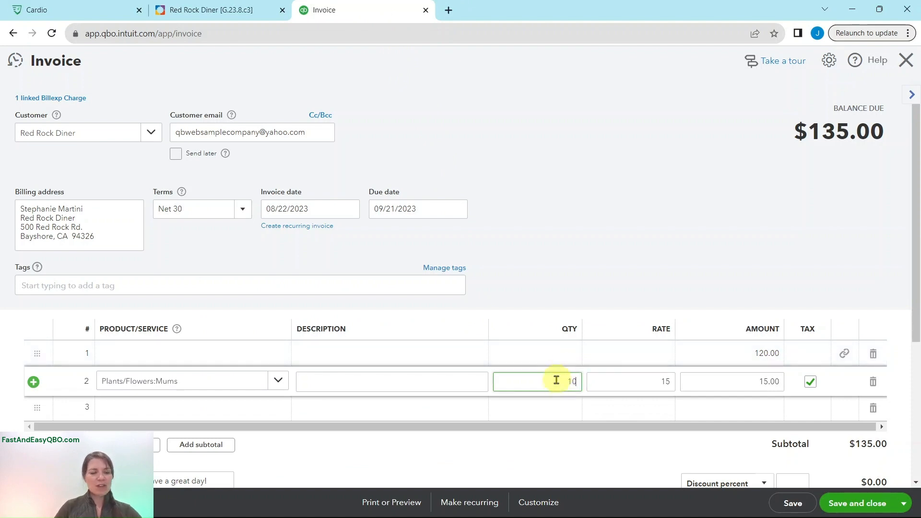
type("10")
key("Tab")
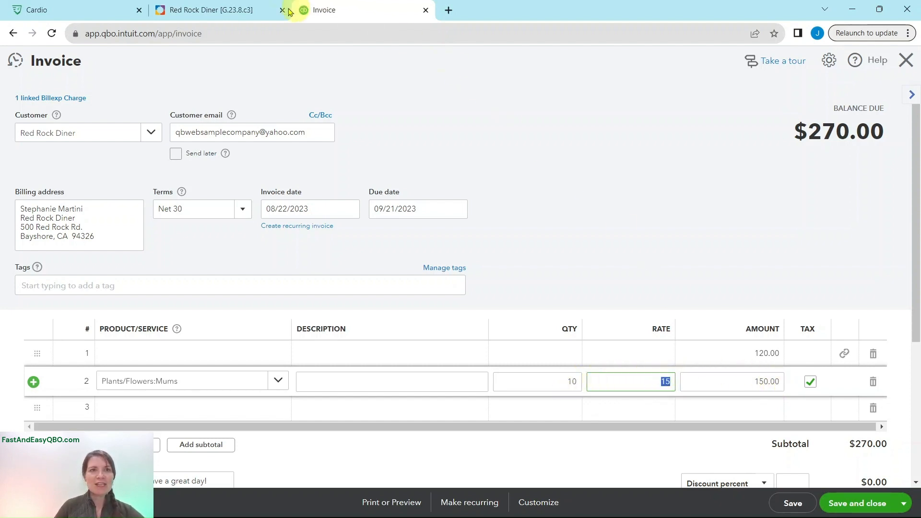
left_click(238, 10)
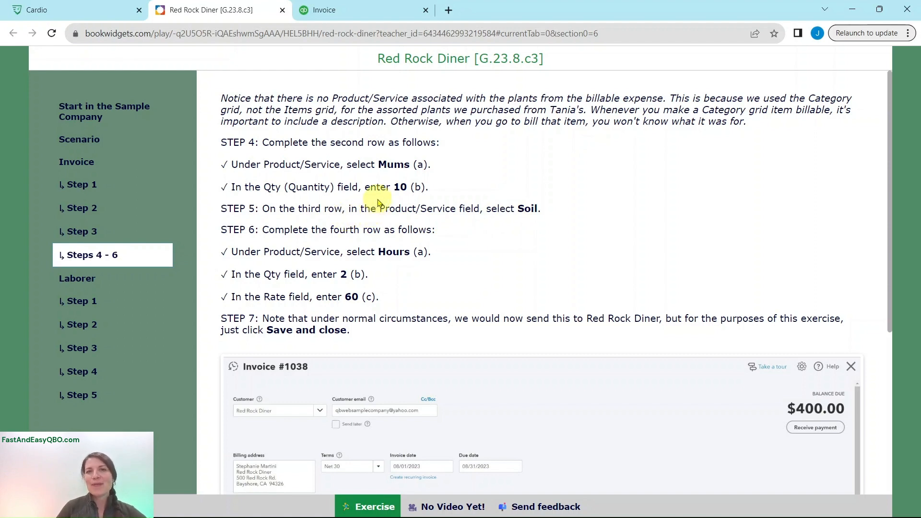
Put Landscaping:Soil, a 2 cubic ft. bag at $10.00, on invoice line 3.
left_click(354, 12)
left_click(163, 405)
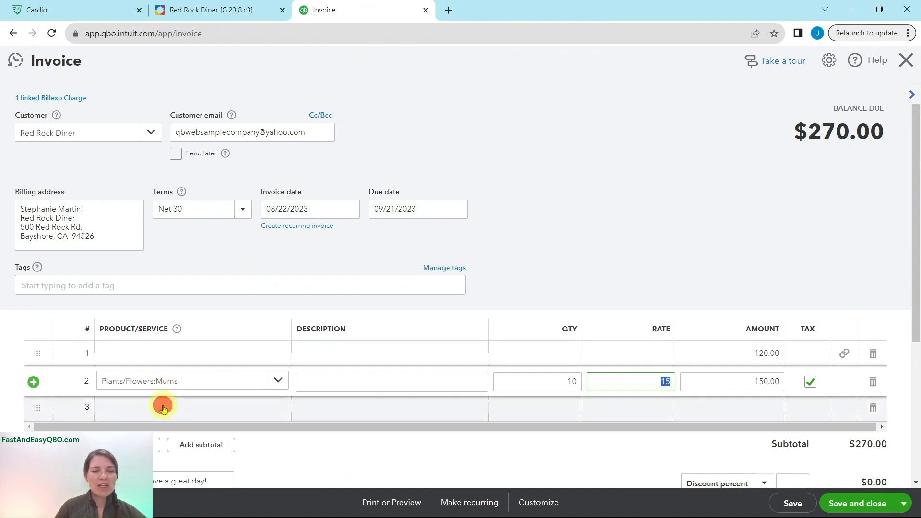
left_click(163, 408)
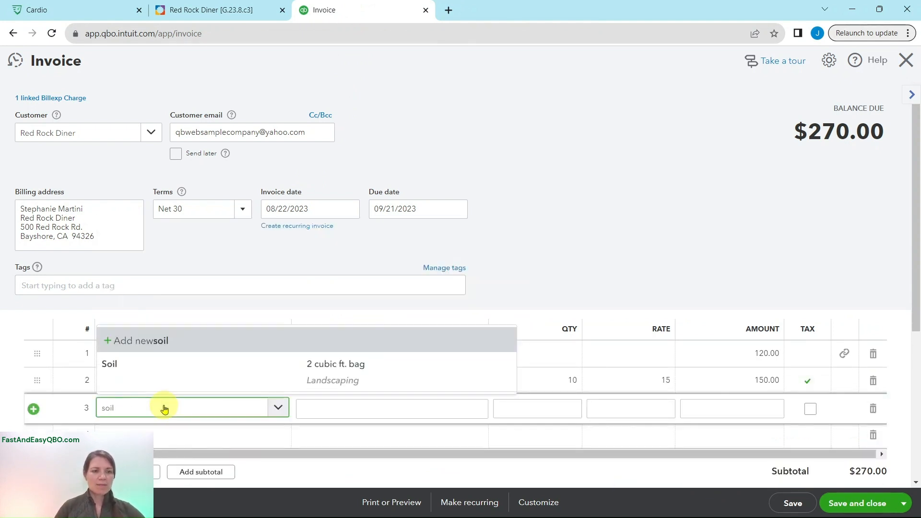
left_click(193, 371)
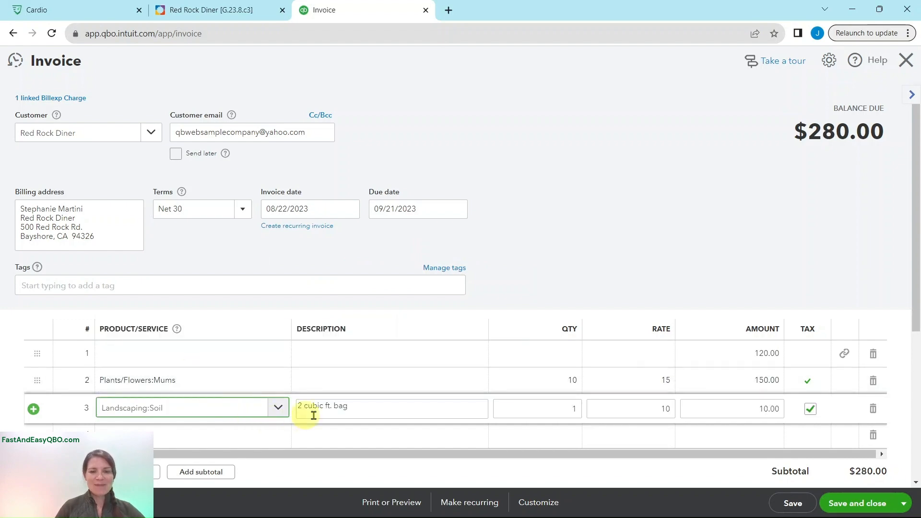
left_click(231, 10)
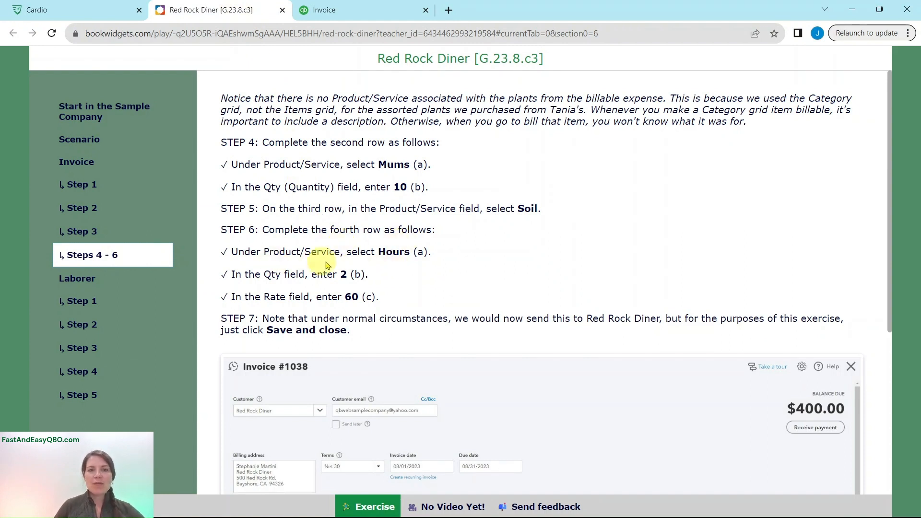
scroll(442, 243, "down", 1)
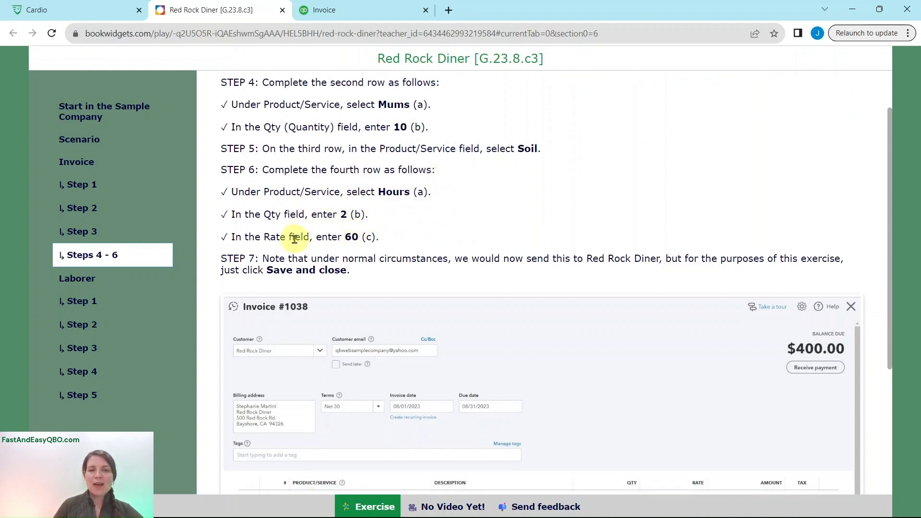
left_click(337, 19)
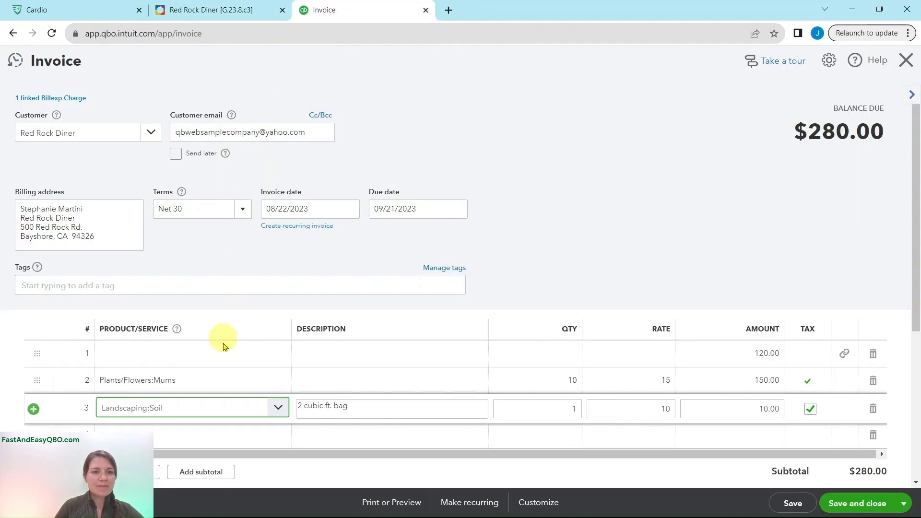
Add Landscaping:Hours on line 4 with quantity 2 at rate 60, totalling $400.00.
scroll(149, 374, "down", 1)
left_click(150, 374)
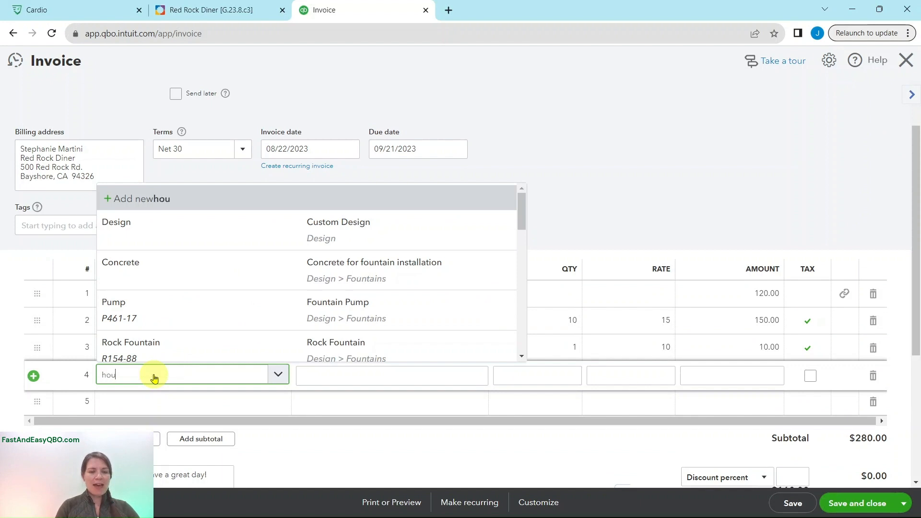
left_click(165, 350)
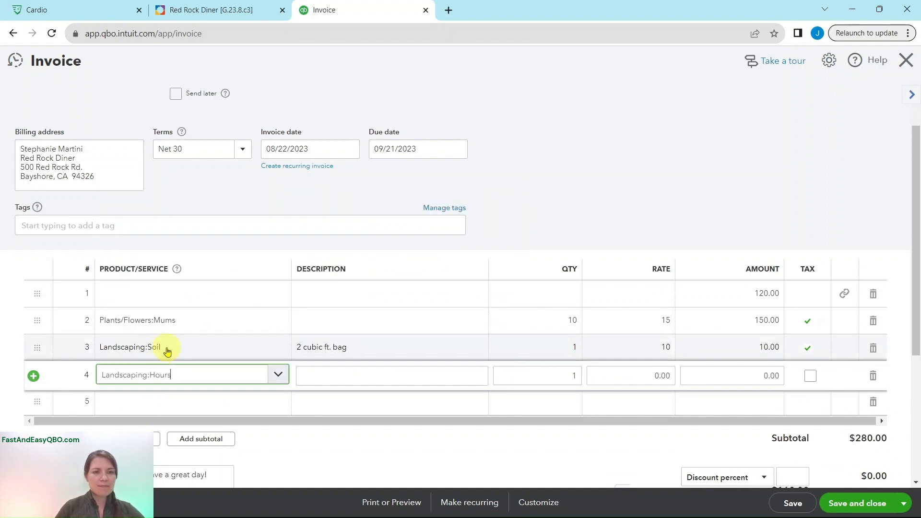
double_click(573, 376)
key("BackSpace")
type("2")
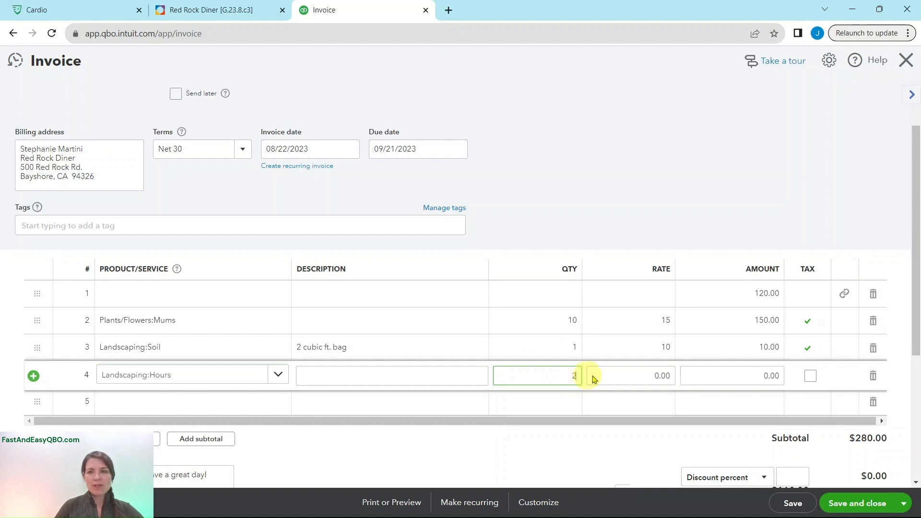
key("Tab")
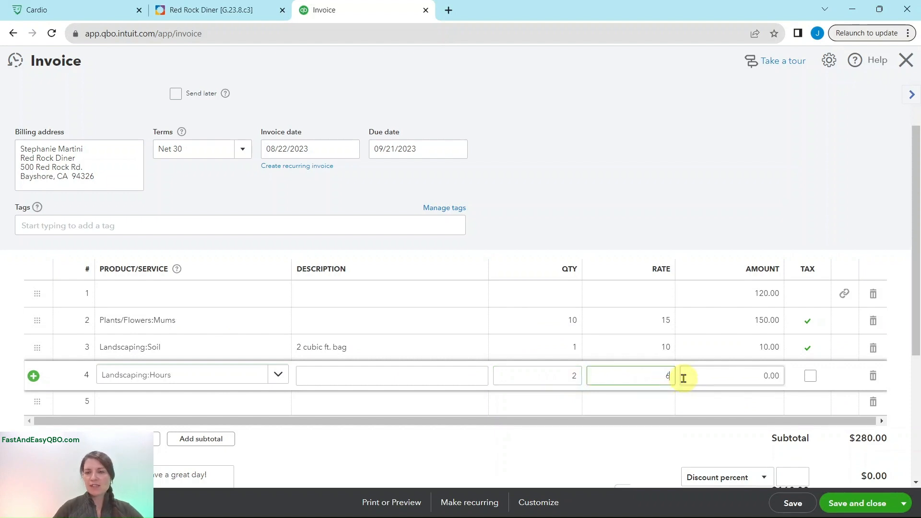
type("60")
left_click(683, 378)
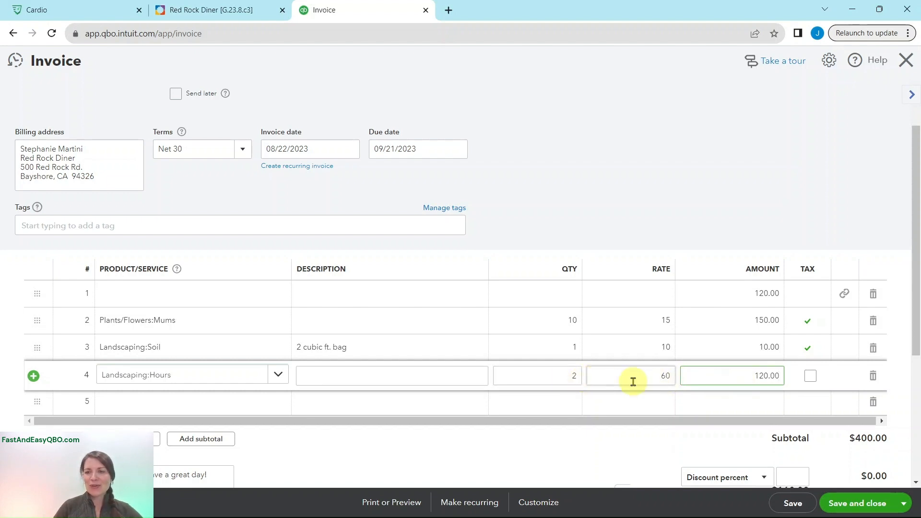
scroll(634, 381, "up", 2)
left_click(259, 11)
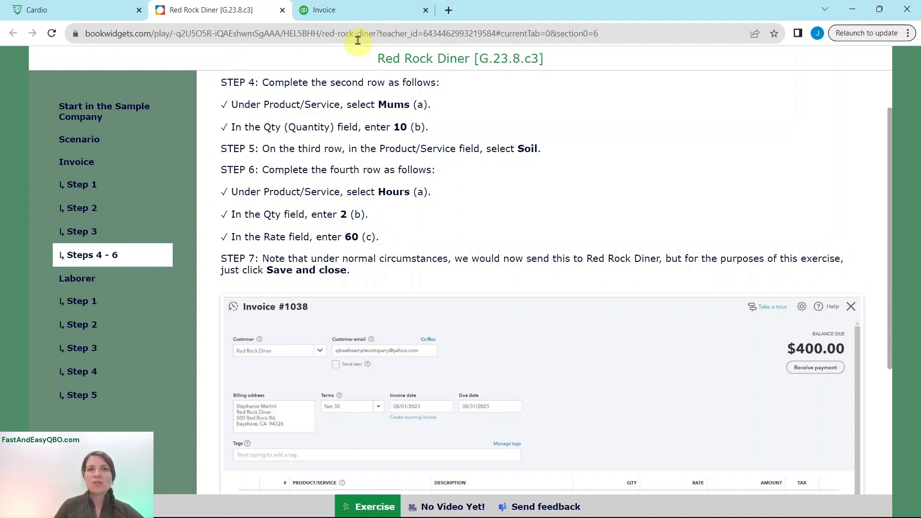
left_click(359, 13)
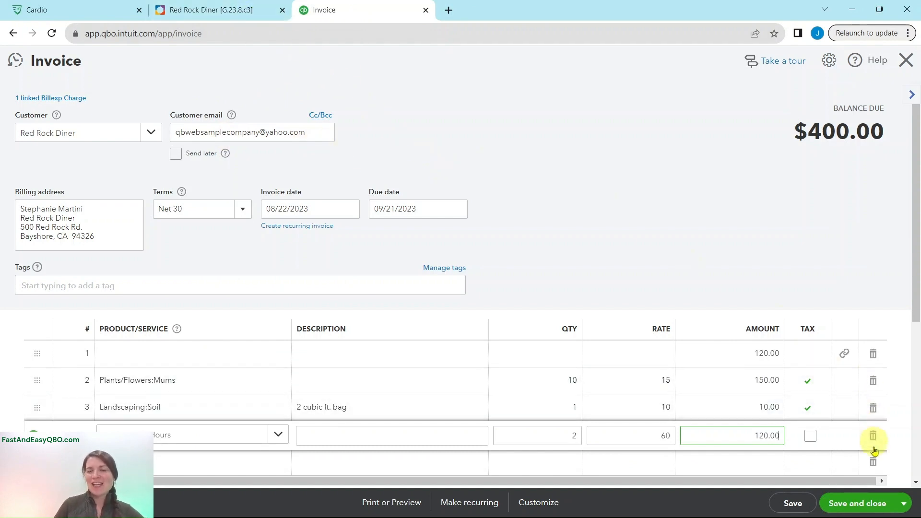
Save and close the finished Red Rock Diner invoice.
left_click(855, 505)
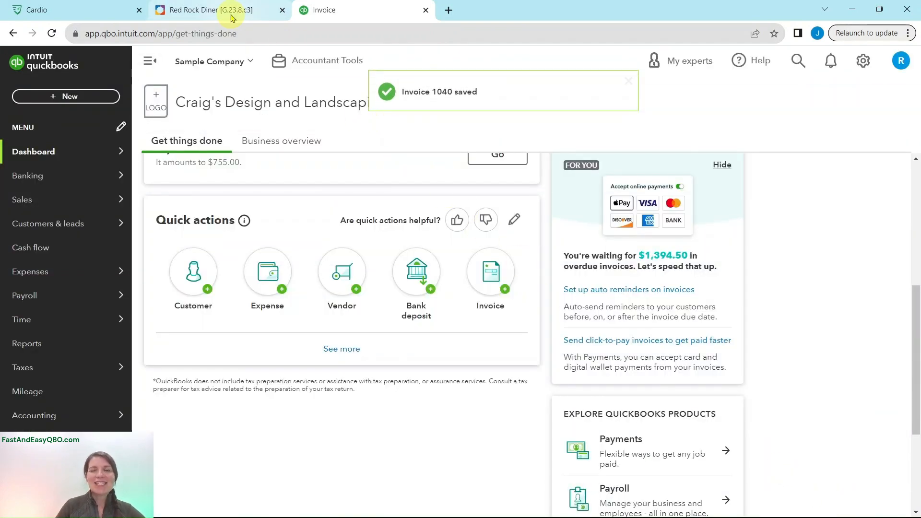
left_click(231, 18)
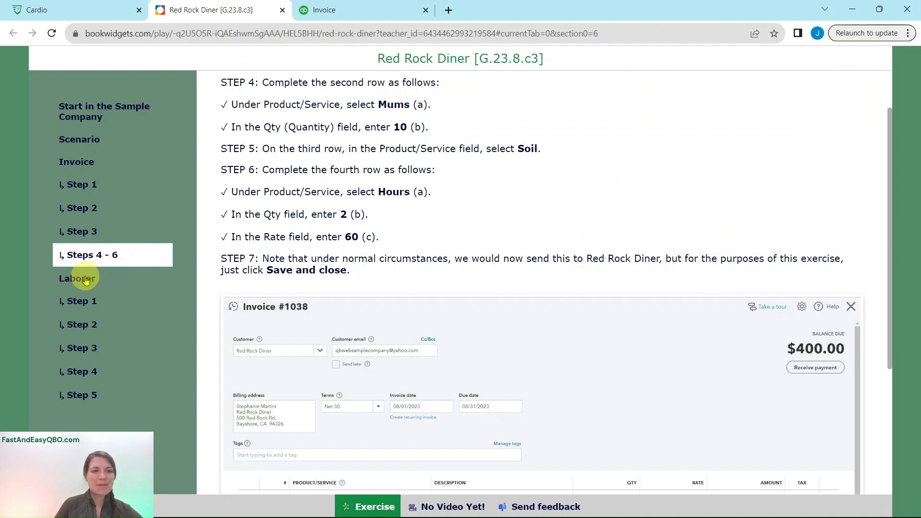
left_click(92, 275)
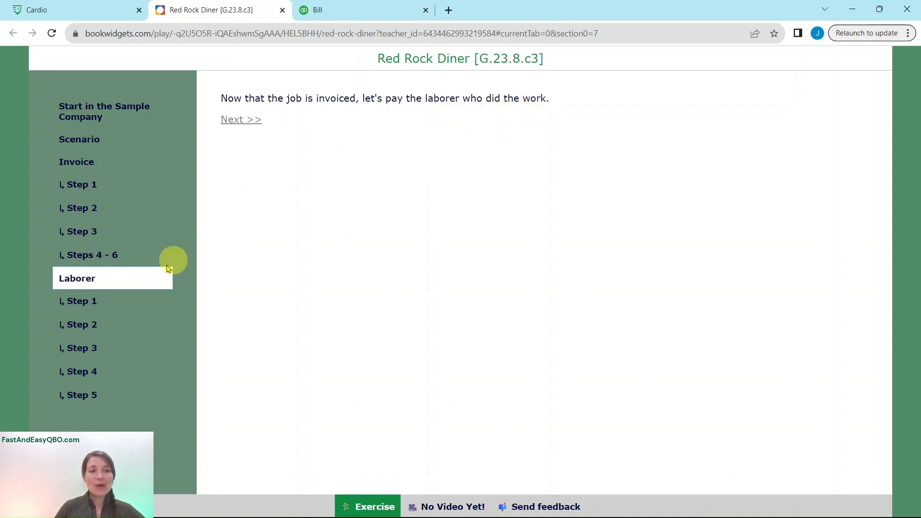
Open a blank new vendor form from Vendor in the dashboard's Quick actions.
left_click(89, 309)
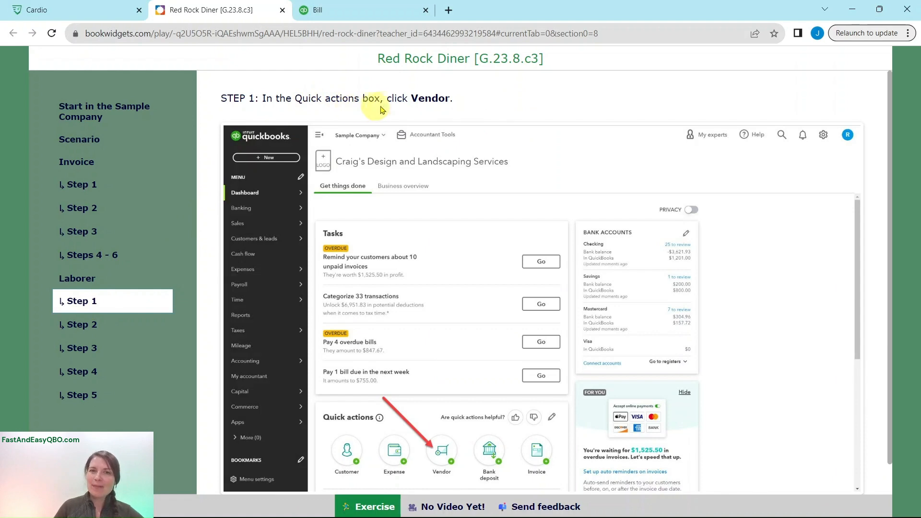
left_click(371, 12)
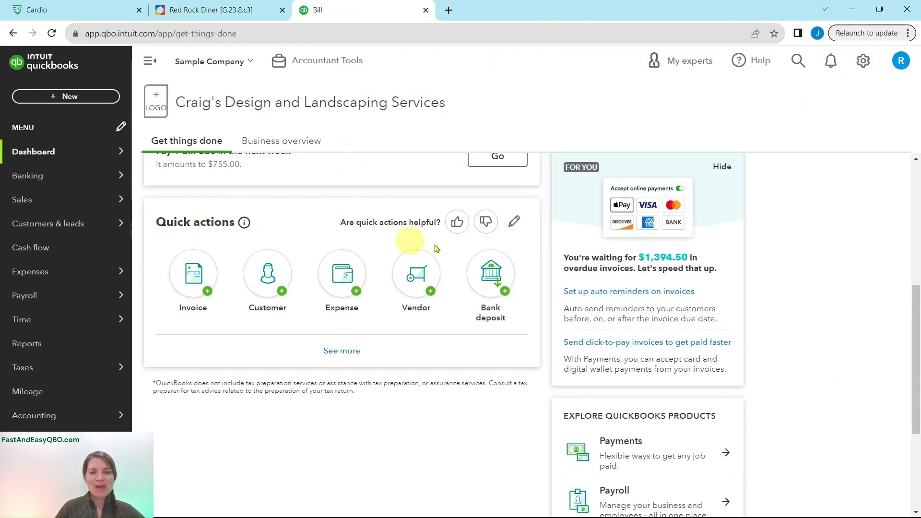
left_click(424, 283)
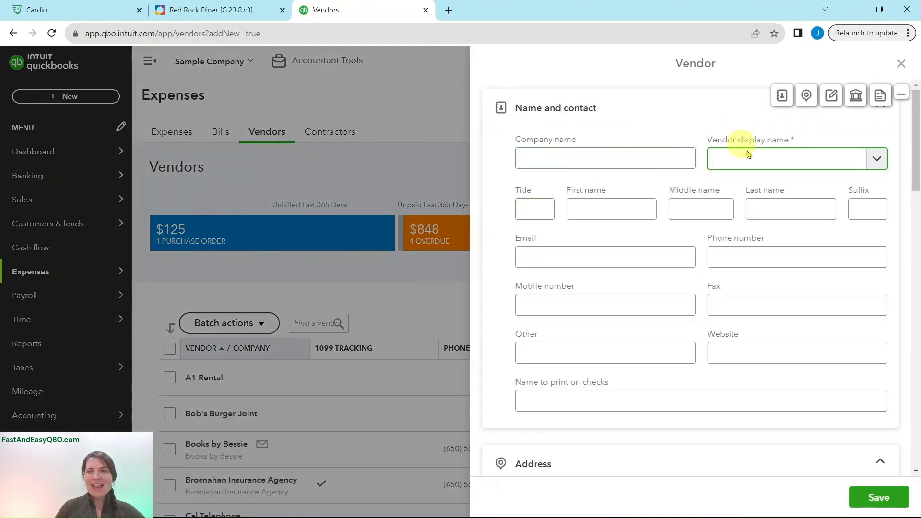
Enter the laborer's name as the new vendor's display name, per Laborer Step 2.
left_click(234, 14)
left_click(85, 329)
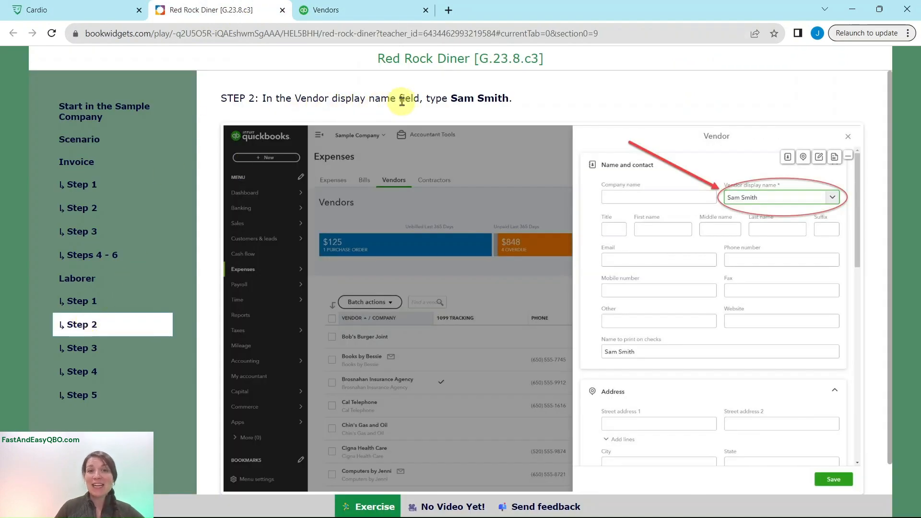
left_click(378, 17)
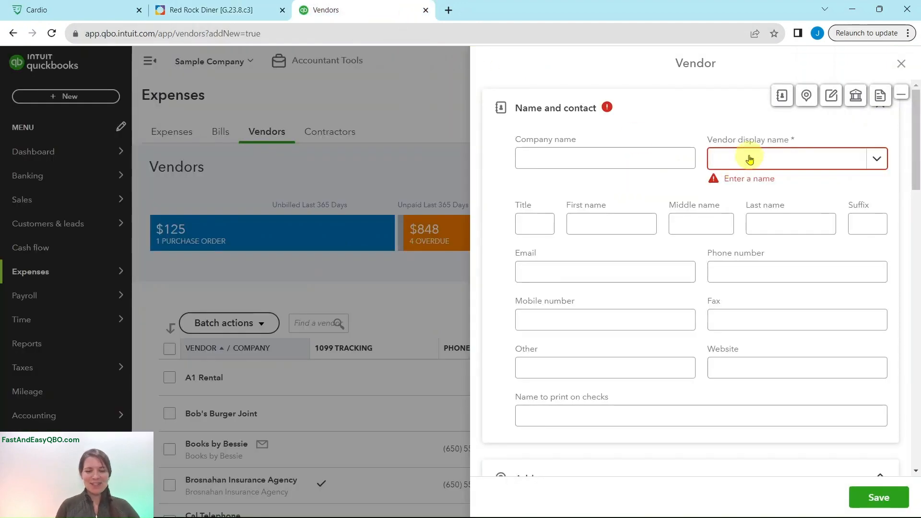
left_click(749, 160)
type("Sam Smith")
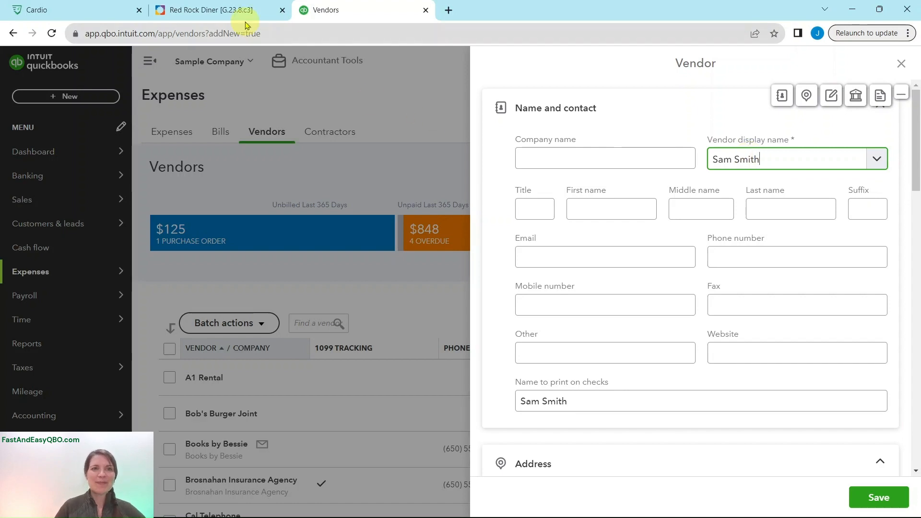
left_click(219, 10)
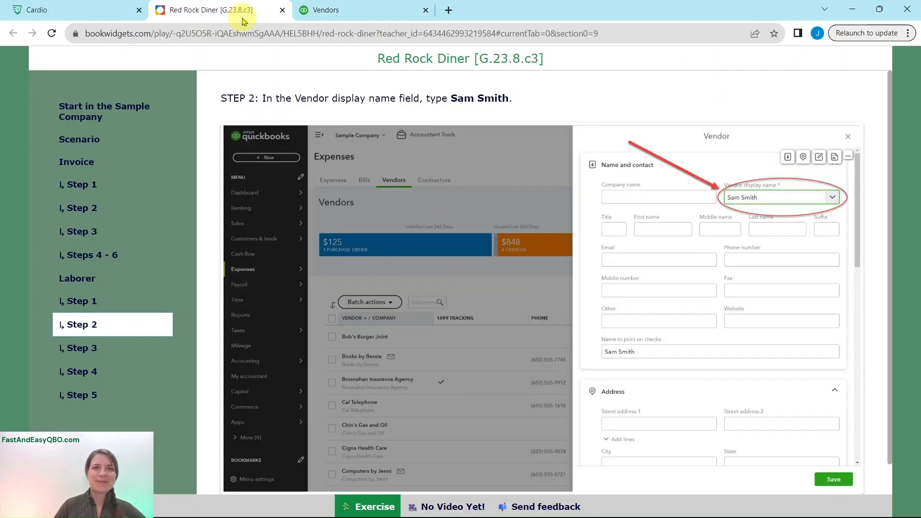
left_click(90, 357)
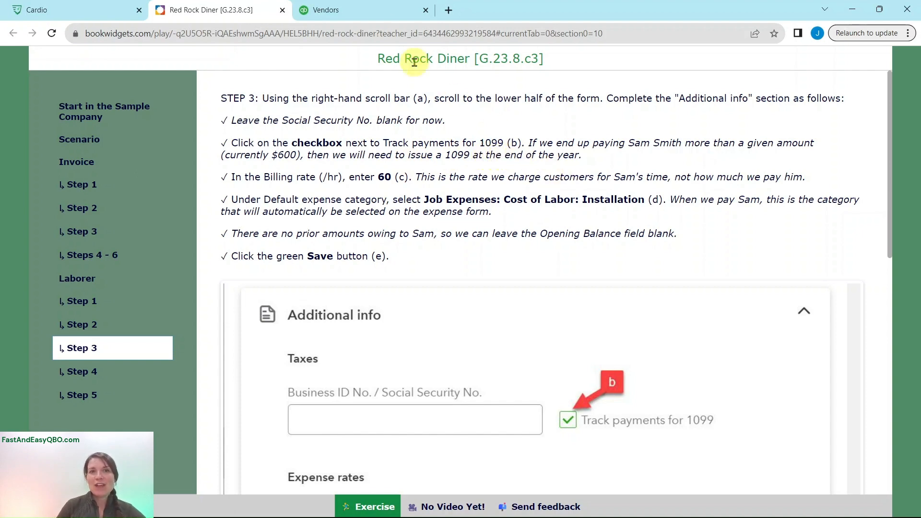
Turn on Track payments for 1099 for the new vendor.
left_click(360, 12)
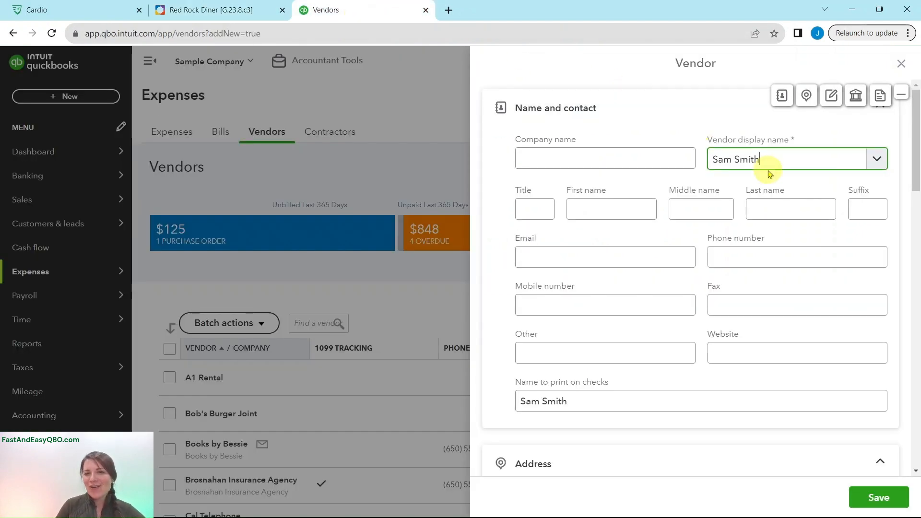
scroll(787, 182, "down", 5)
scroll(790, 184, "down", 10)
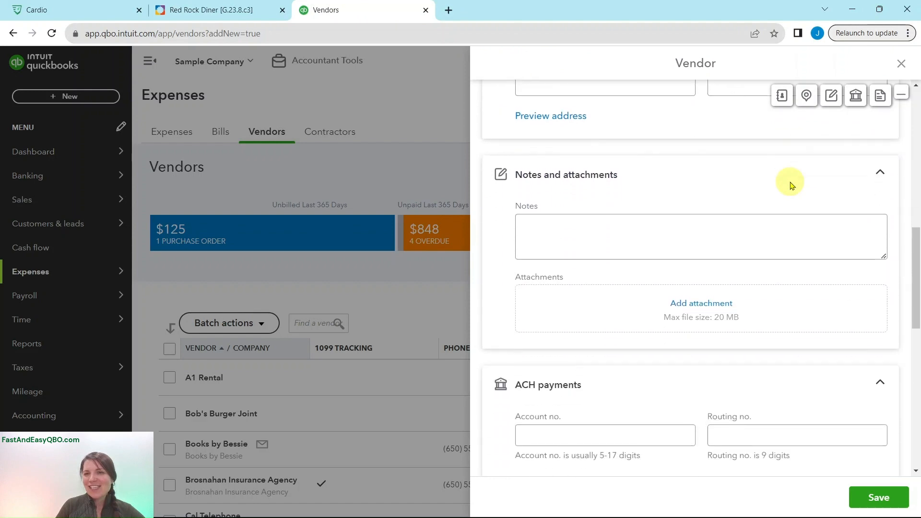
scroll(784, 185, "down", 2)
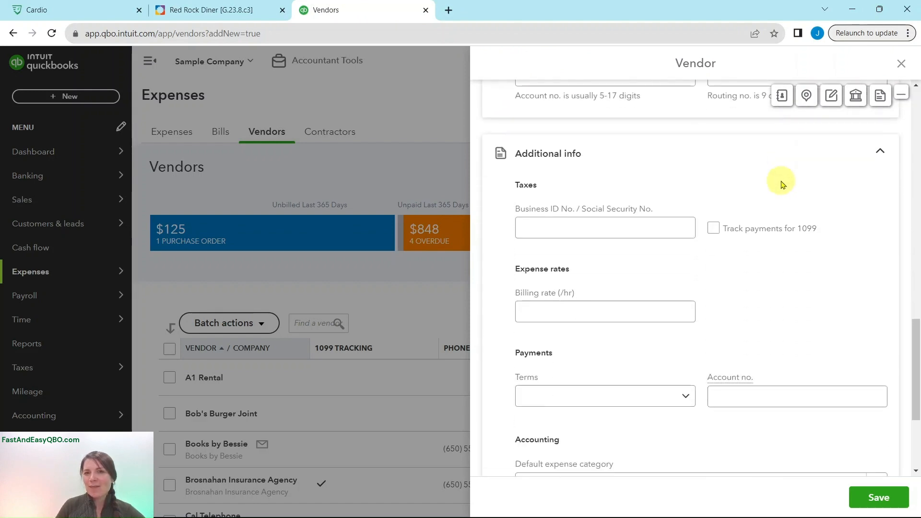
left_click(590, 165)
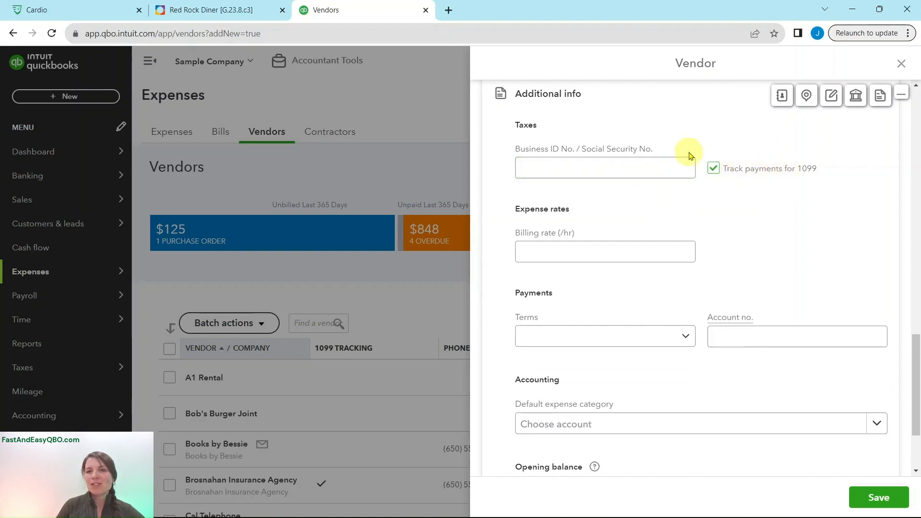
Enter a billing rate of 60.00 per hour for the vendor.
left_click(245, 14)
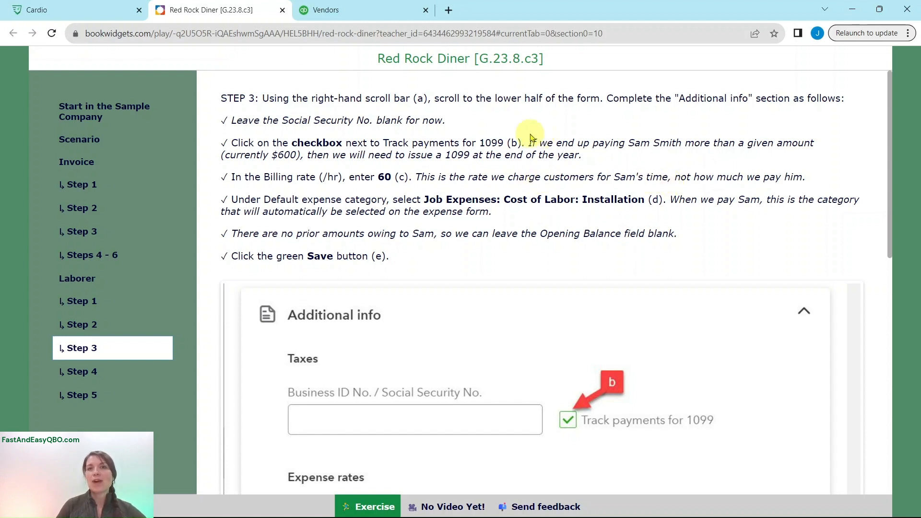
left_click(382, 18)
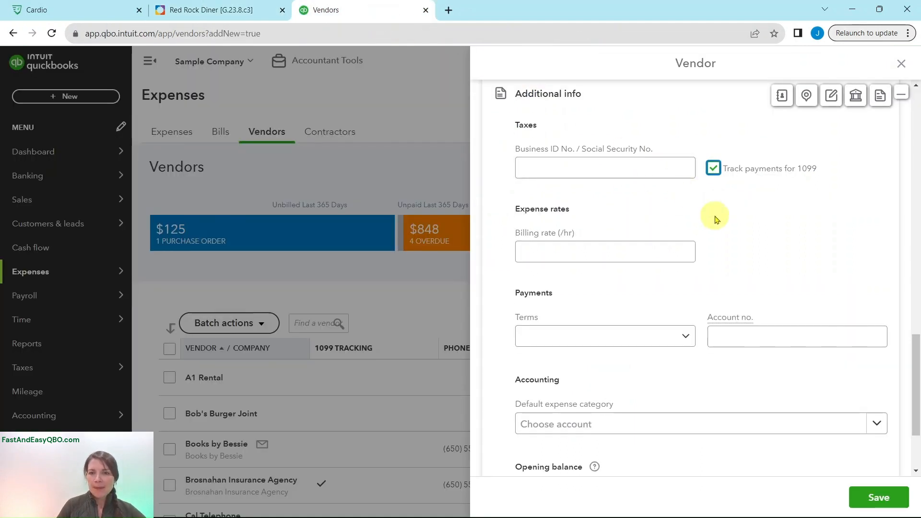
left_click(548, 246)
left_click(575, 251)
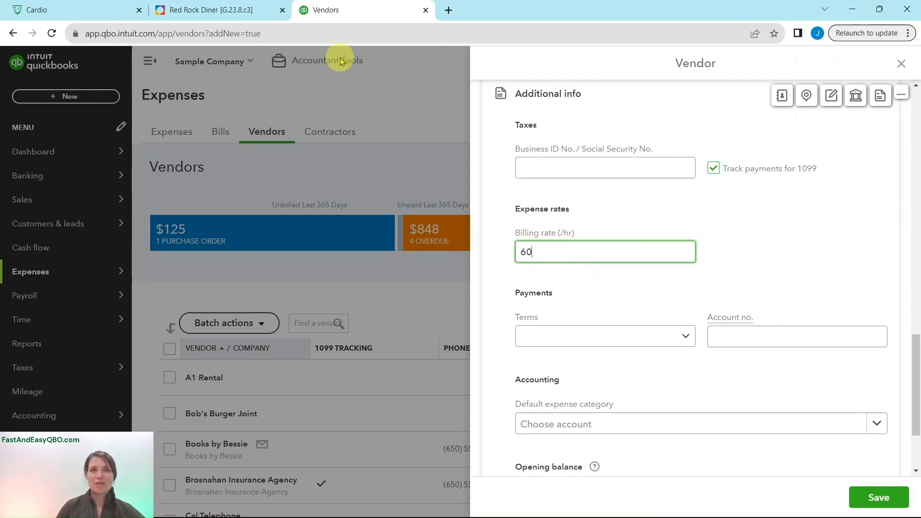
left_click(226, 10)
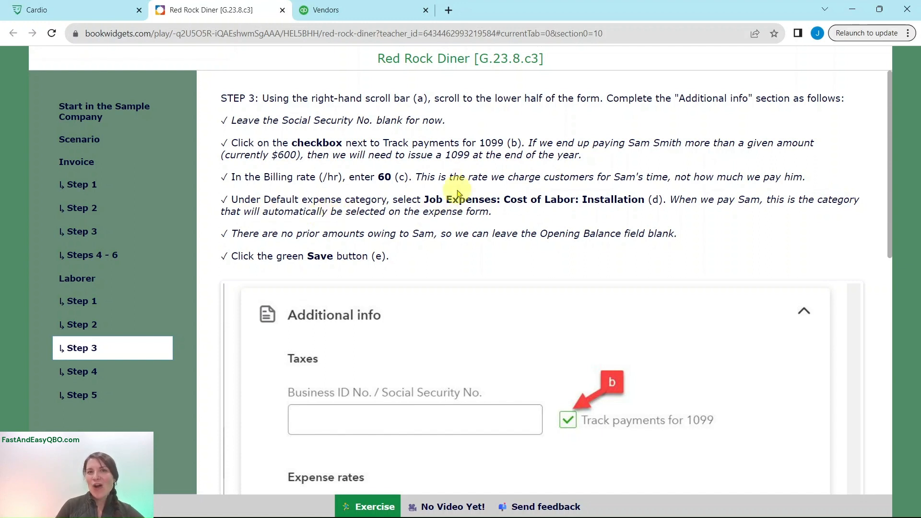
left_click(365, 9)
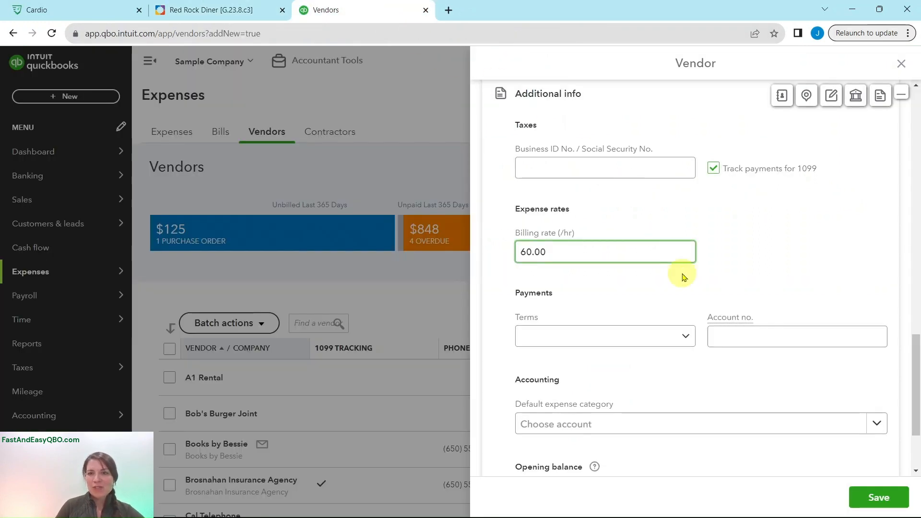
scroll(678, 374, "down", 3)
Make Job Expenses:Cost of Labor:Installation the default expense category and save the vendor.
left_click(553, 307)
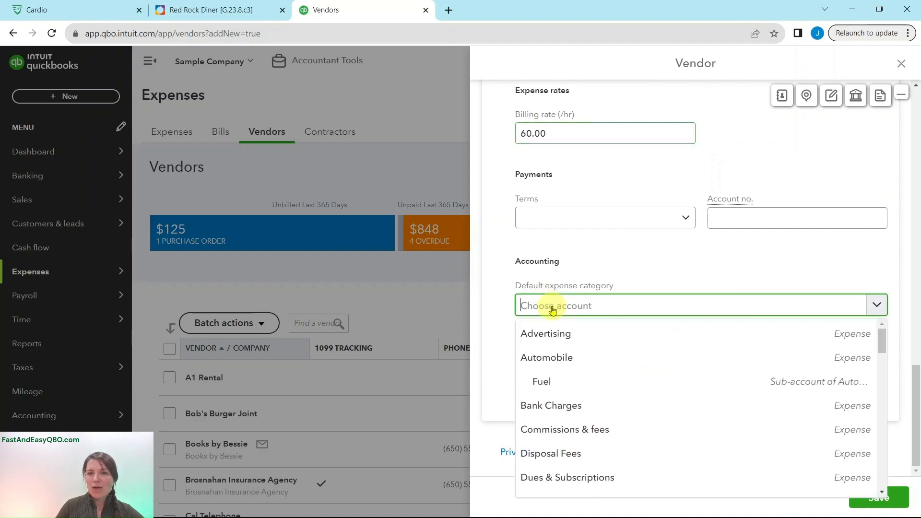
scroll(667, 341, "down", 2)
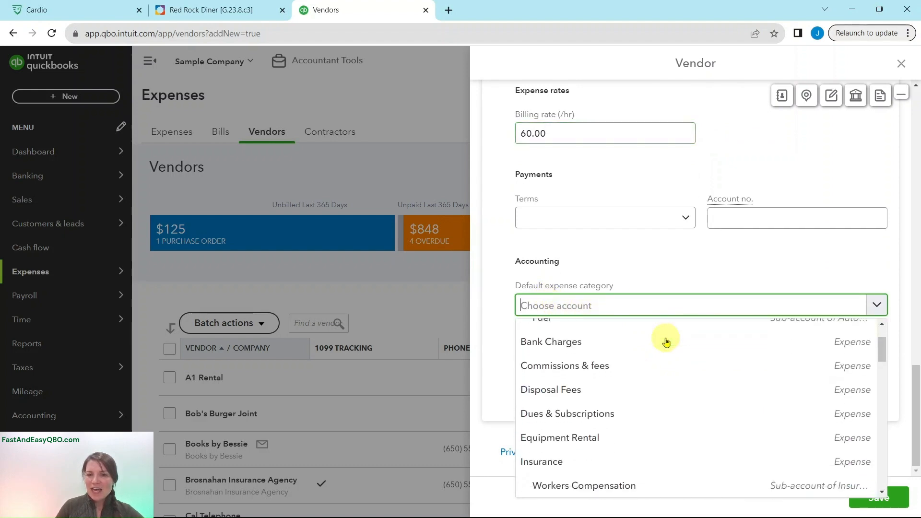
scroll(667, 341, "down", 5)
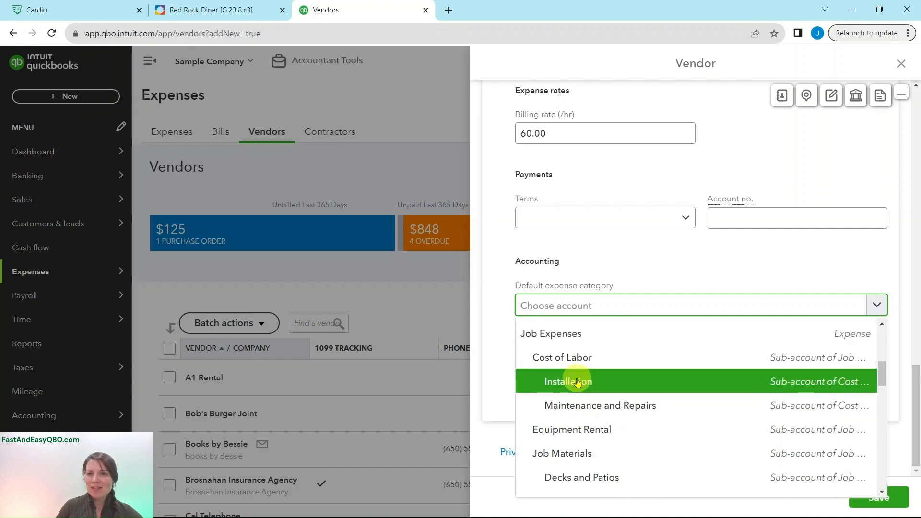
left_click(582, 381)
left_click(257, 9)
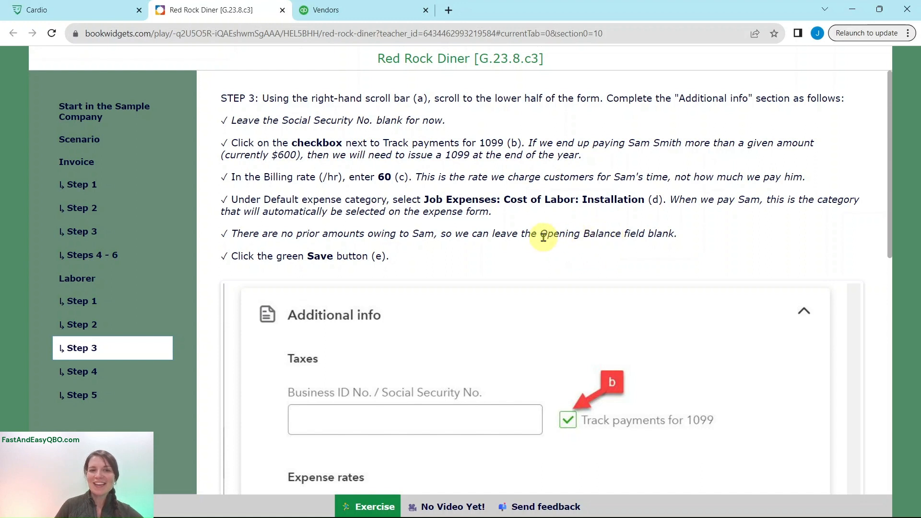
left_click(363, 19)
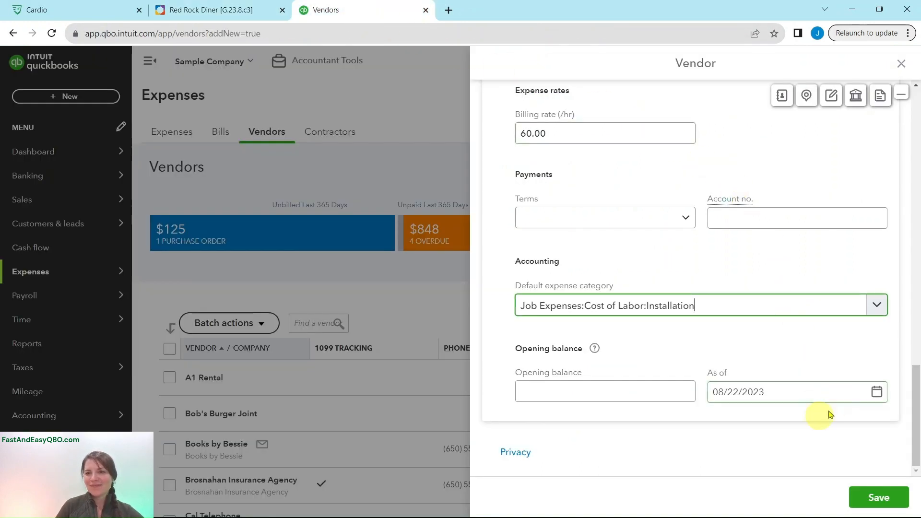
left_click(548, 395)
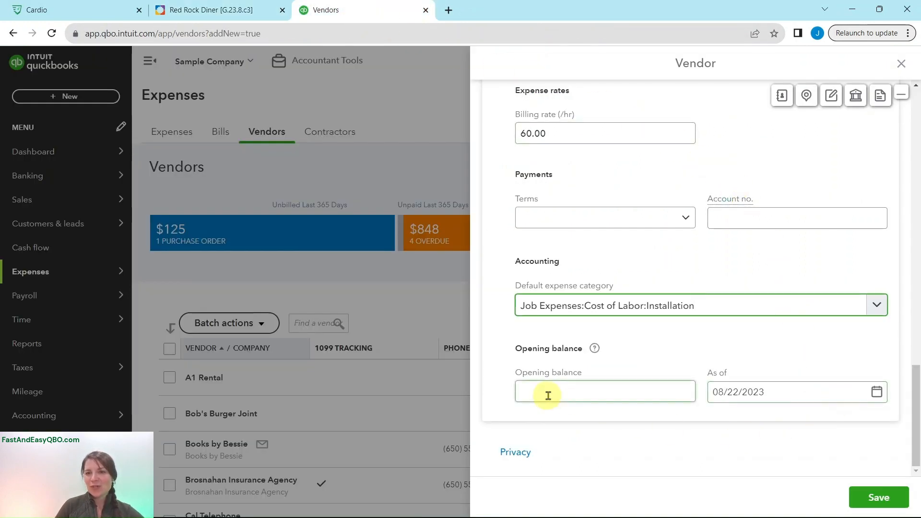
left_click(882, 505)
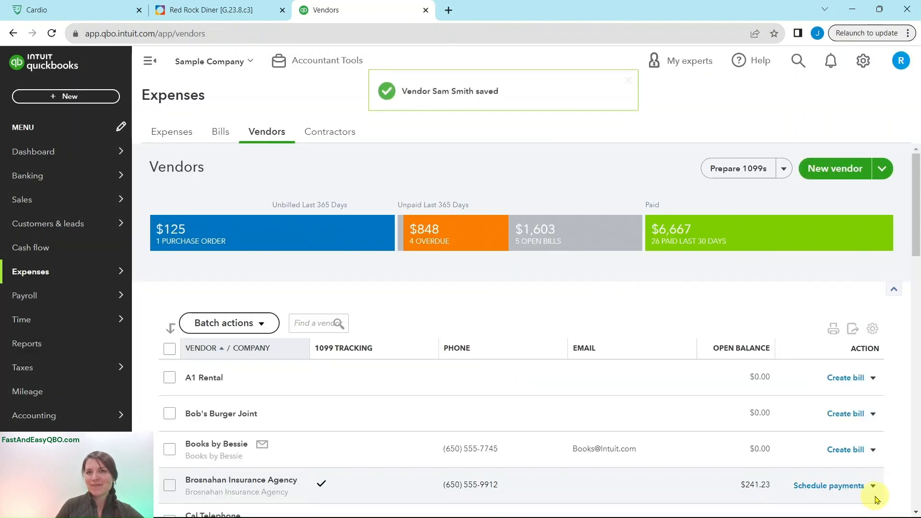
From the Vendors list, start a new check to the laborer vendor with Write check.
left_click(225, 14)
left_click(82, 371)
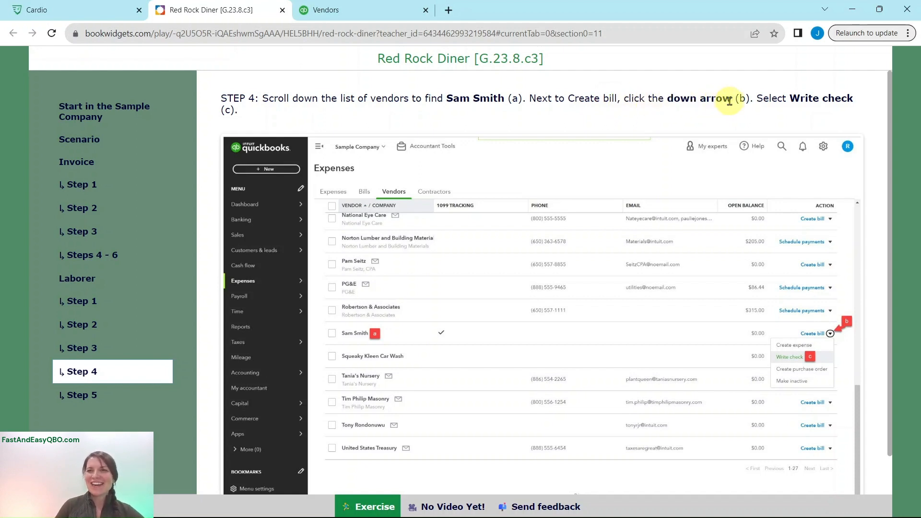
left_click(384, 14)
scroll(814, 289, "down", 5)
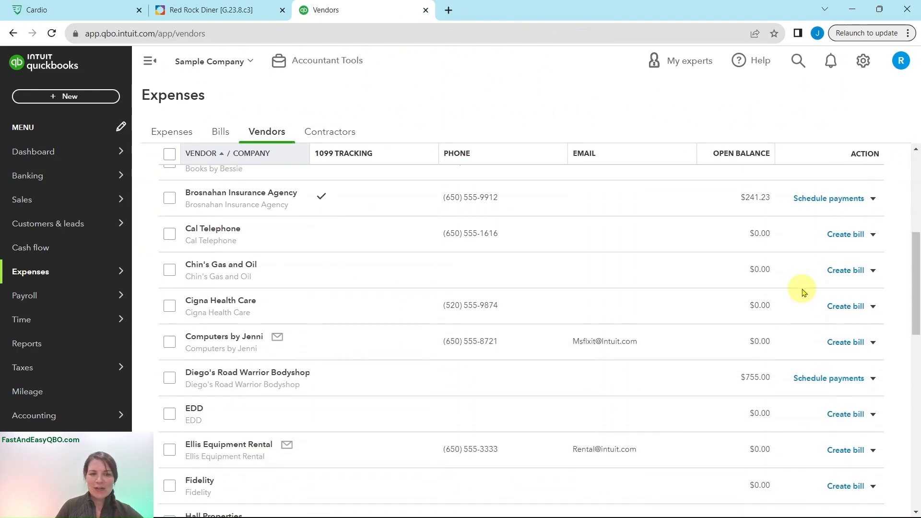
scroll(269, 297, "down", 13)
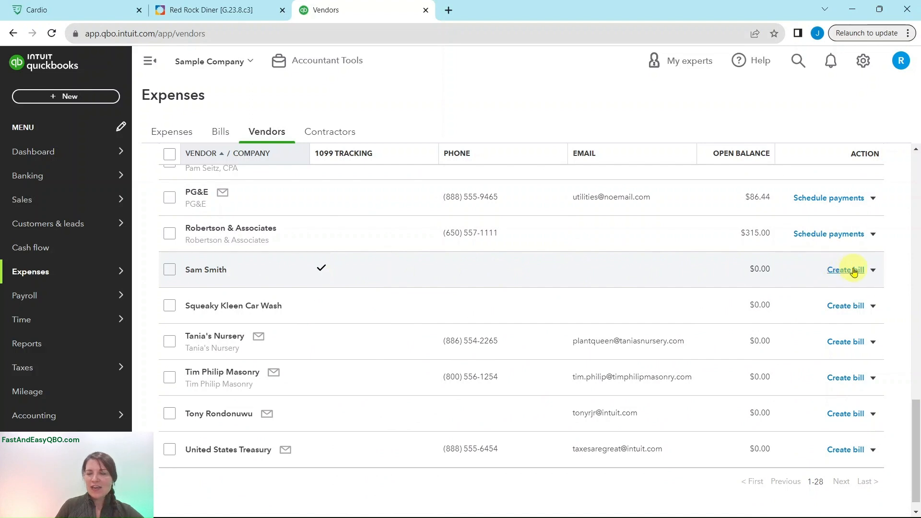
left_click(873, 271)
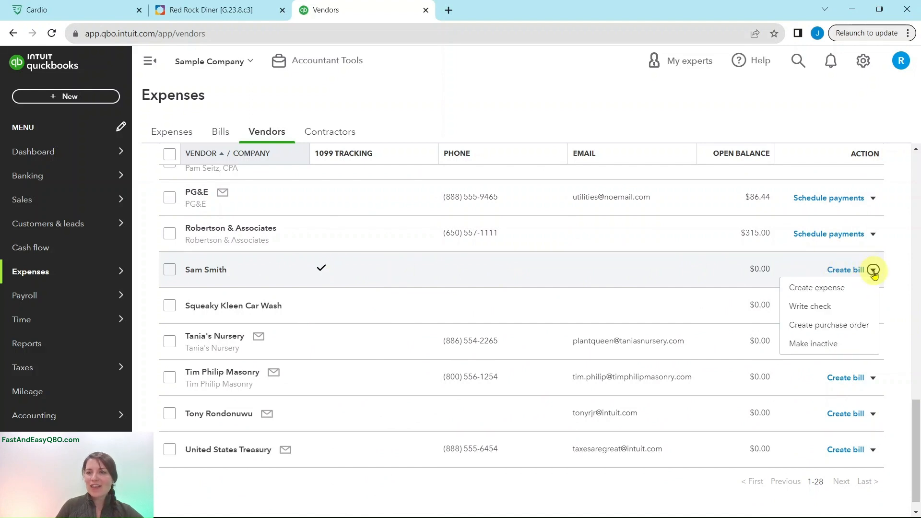
left_click(824, 307)
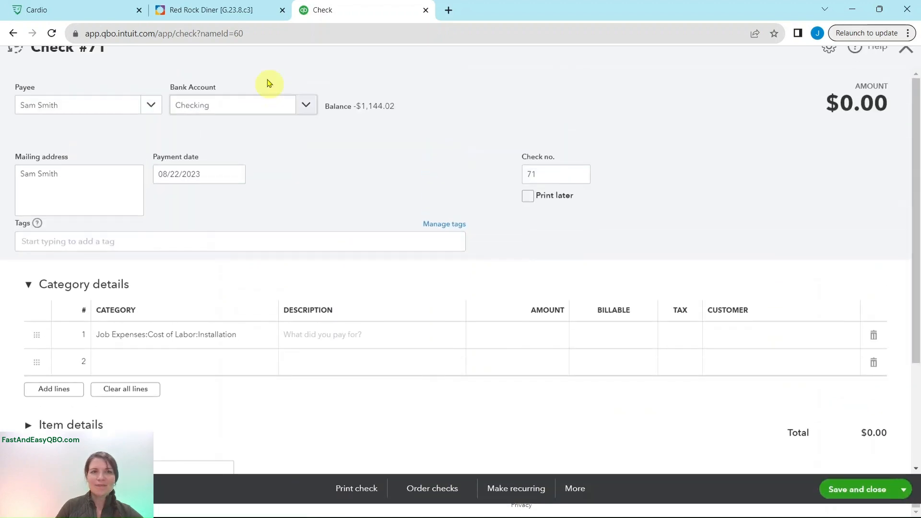
Change the new check's number to 1120 following the Step 5 instructions.
left_click(236, 11)
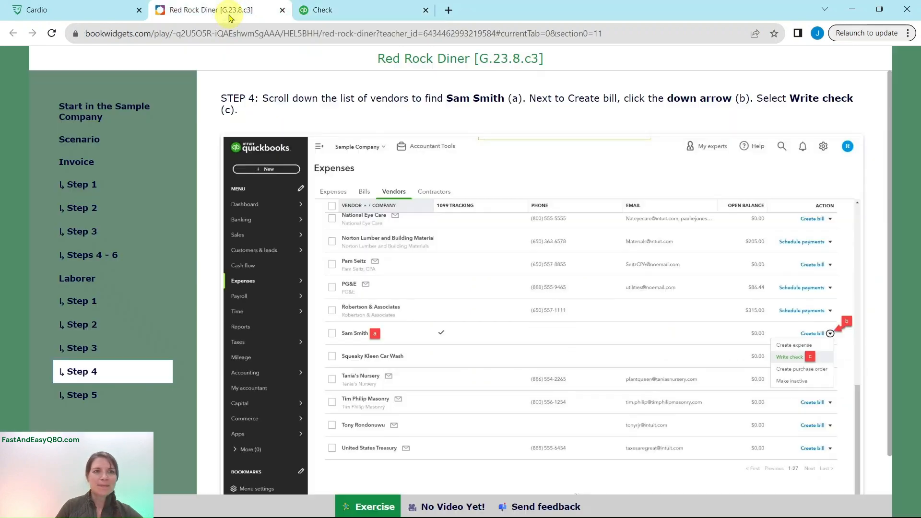
left_click(96, 400)
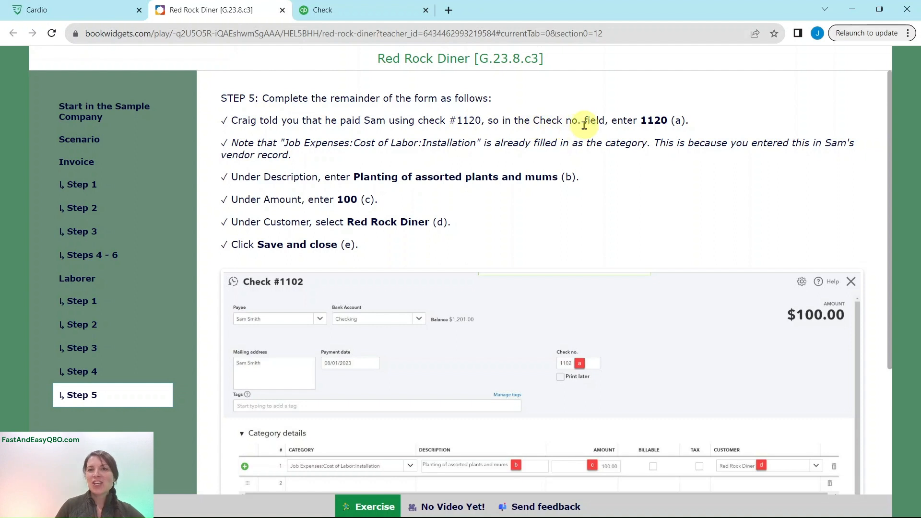
left_click(382, 17)
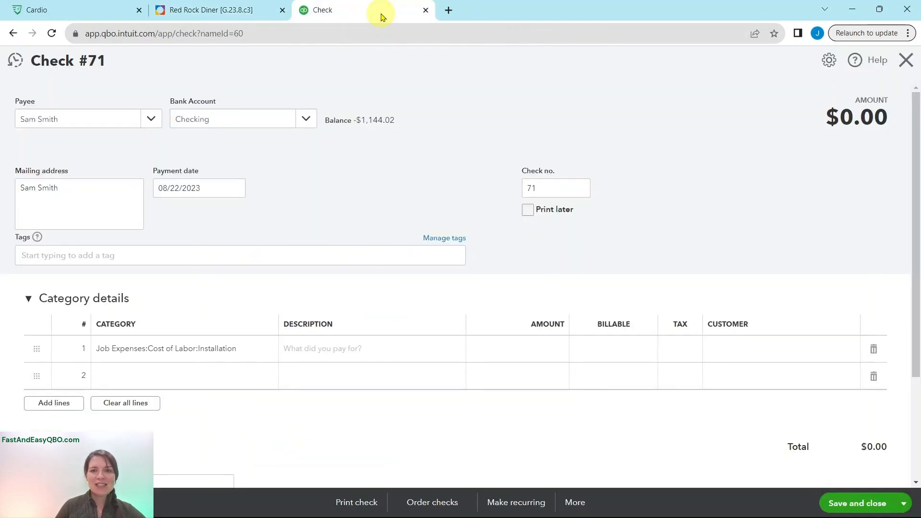
left_click(553, 187)
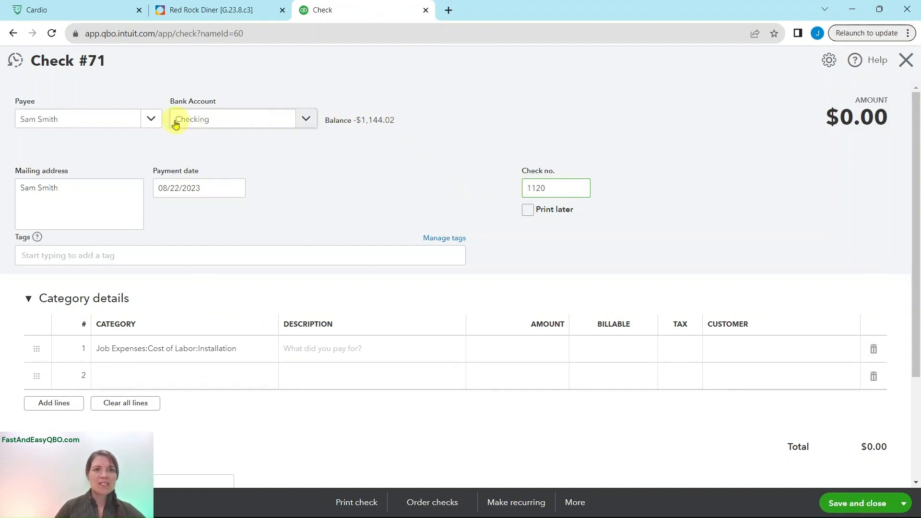
left_click(232, 10)
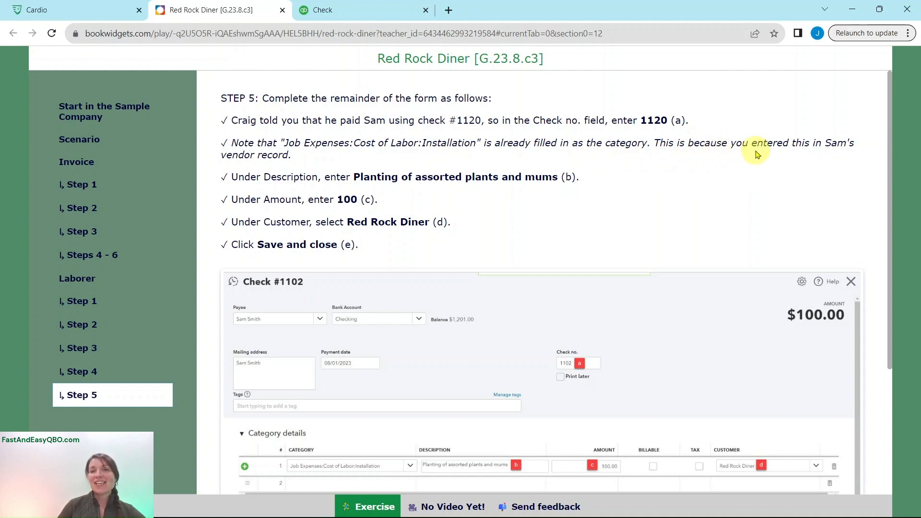
left_click(383, 15)
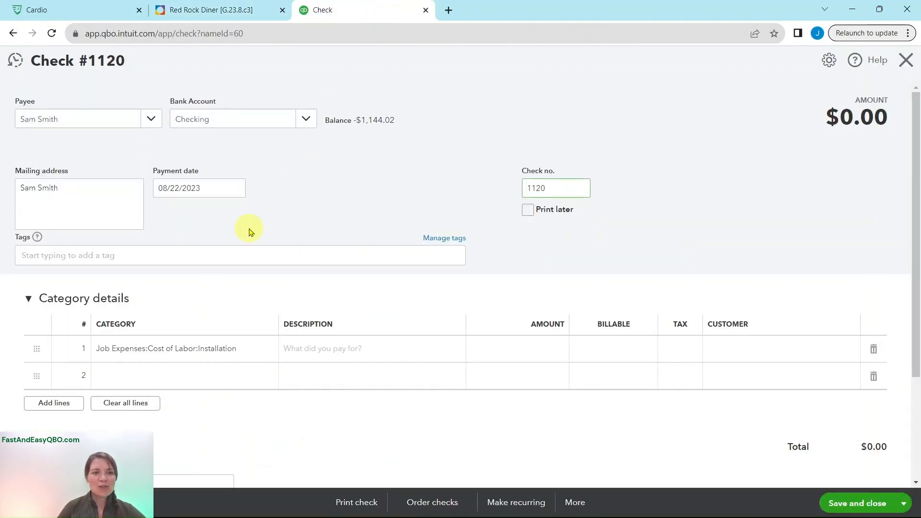
Enter 'Planting of assorted plants and mums' as the line 1 description.
scroll(249, 229, "down", 1)
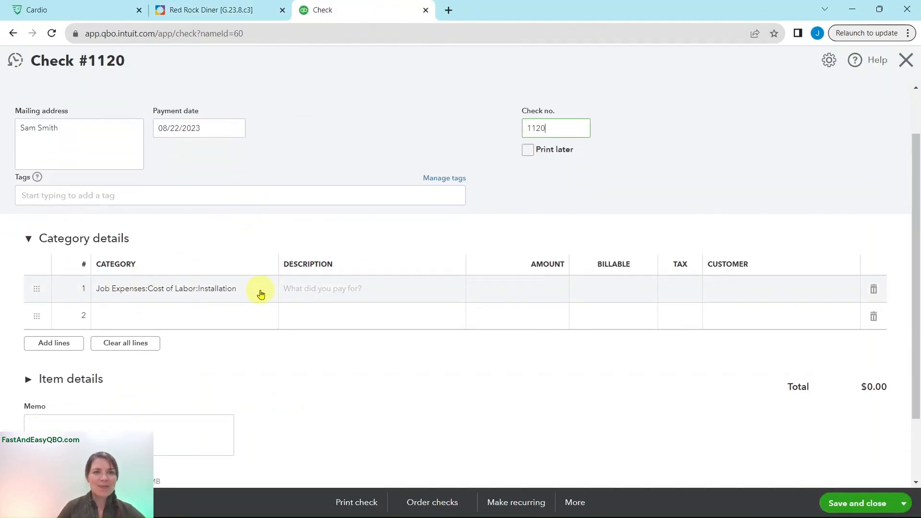
left_click(230, 10)
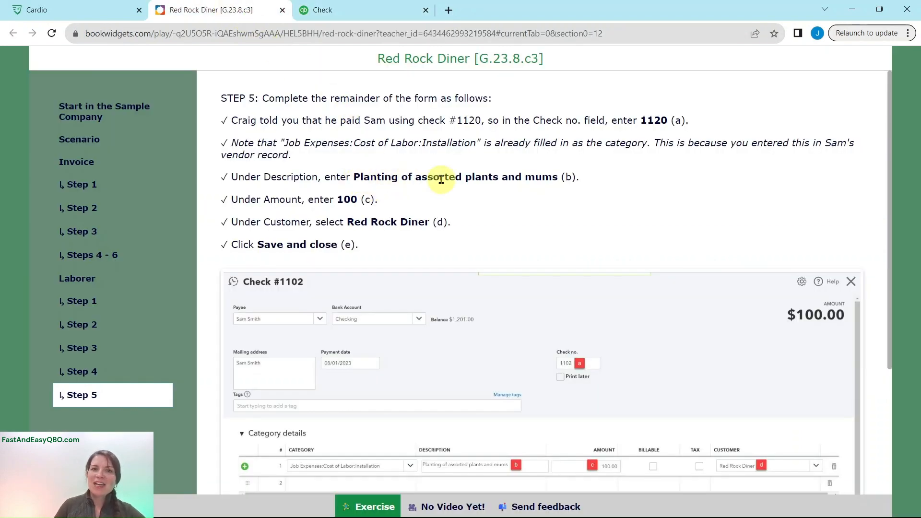
left_click(364, 13)
left_click(359, 290)
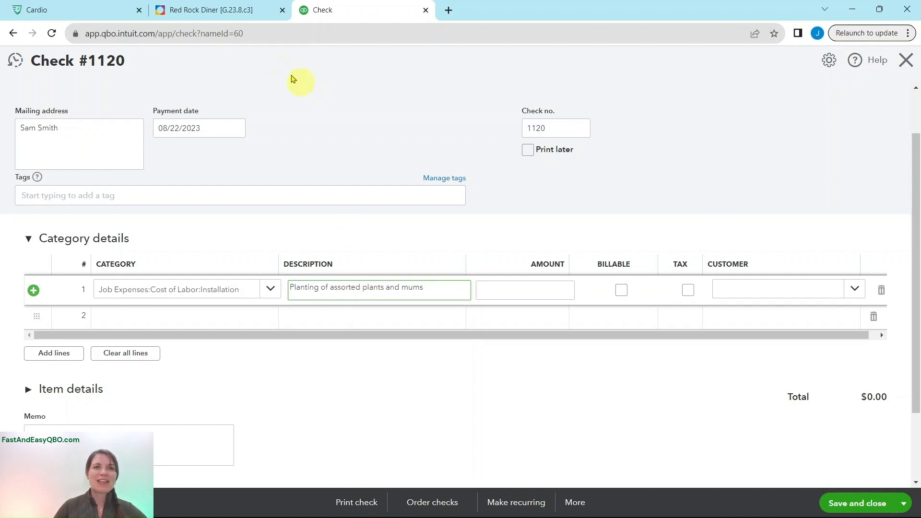
Enter 100.00 as the line 1 amount, making the check total $100.00.
left_click(216, 10)
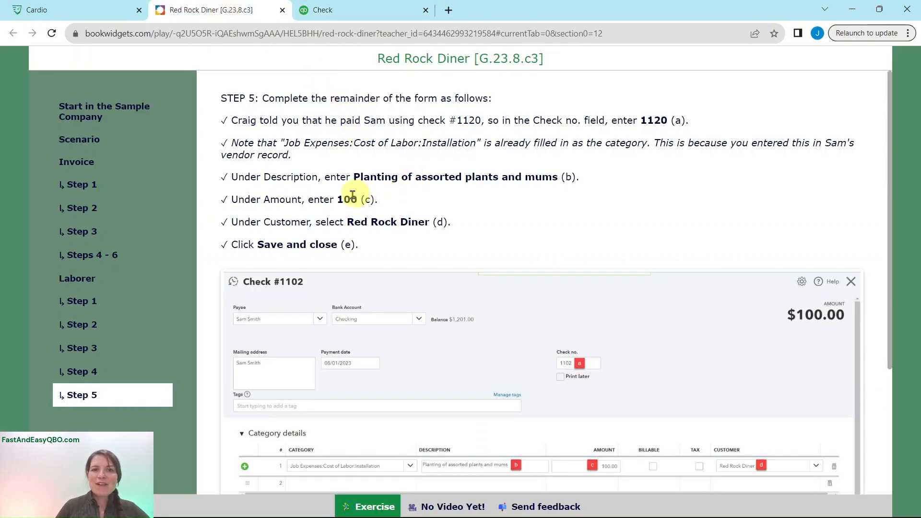
left_click(350, 11)
left_click(530, 291)
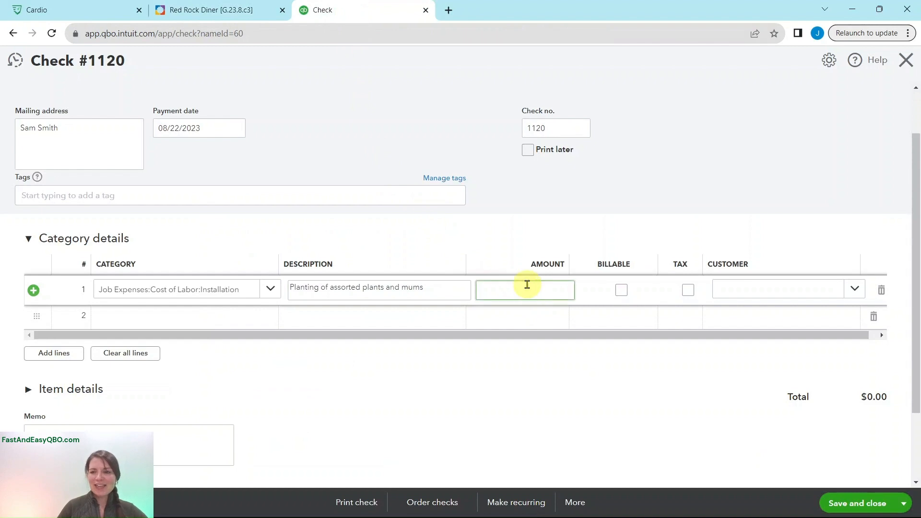
type("100")
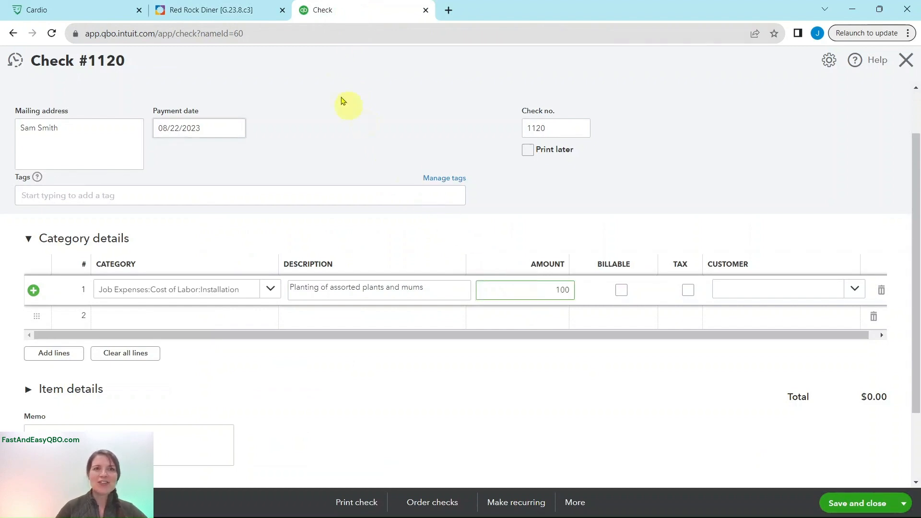
left_click(216, 9)
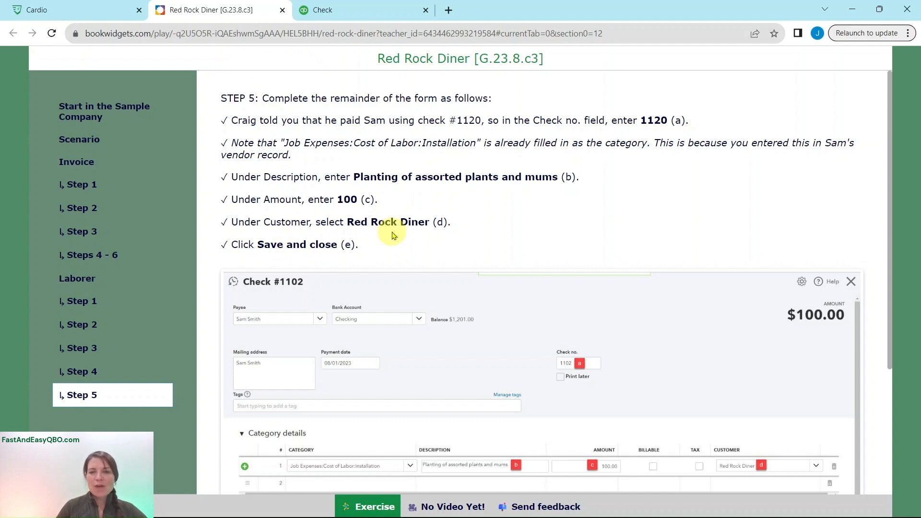
left_click(386, 10)
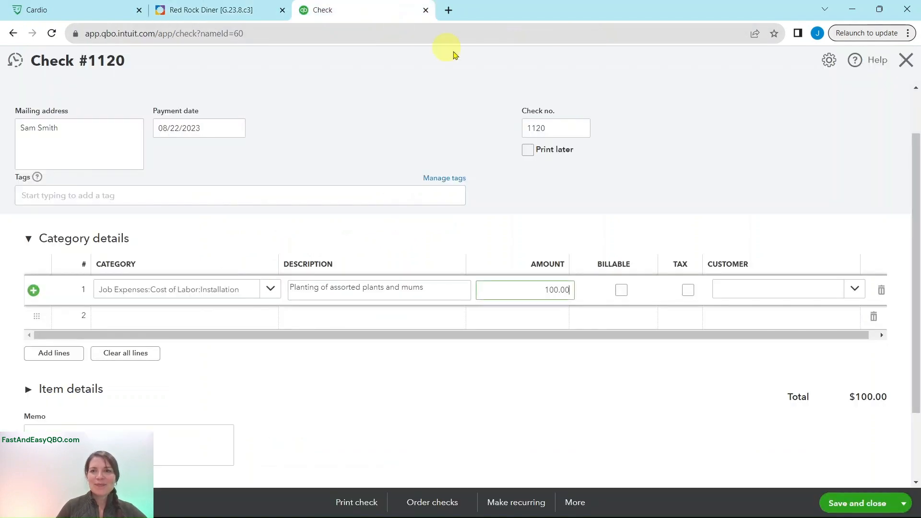
Bill line 1 to customer Red Rock Diner, then save and close check 1120.
left_click(743, 294)
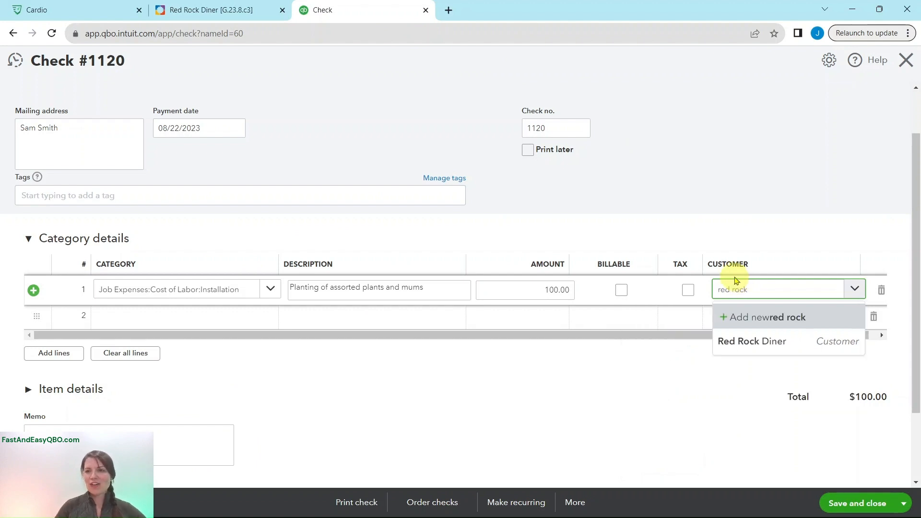
left_click(745, 339)
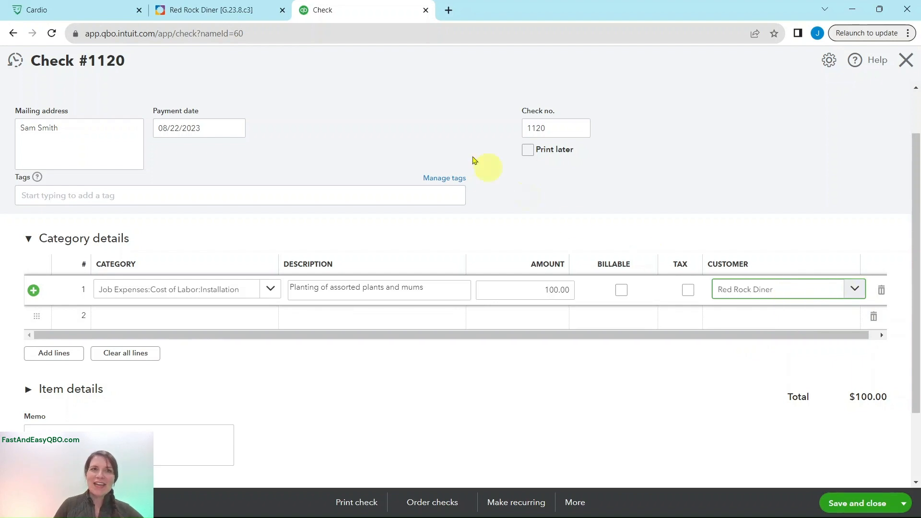
left_click(247, 13)
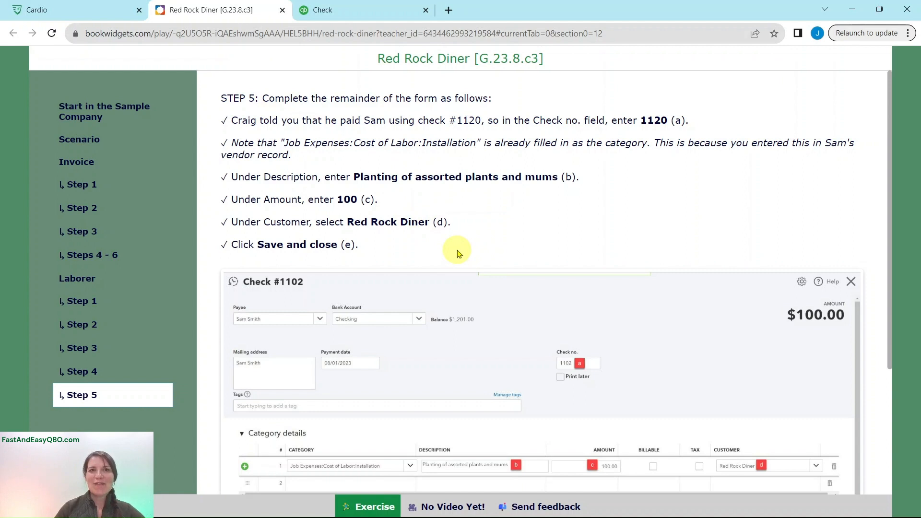
key("ctrl+Tab")
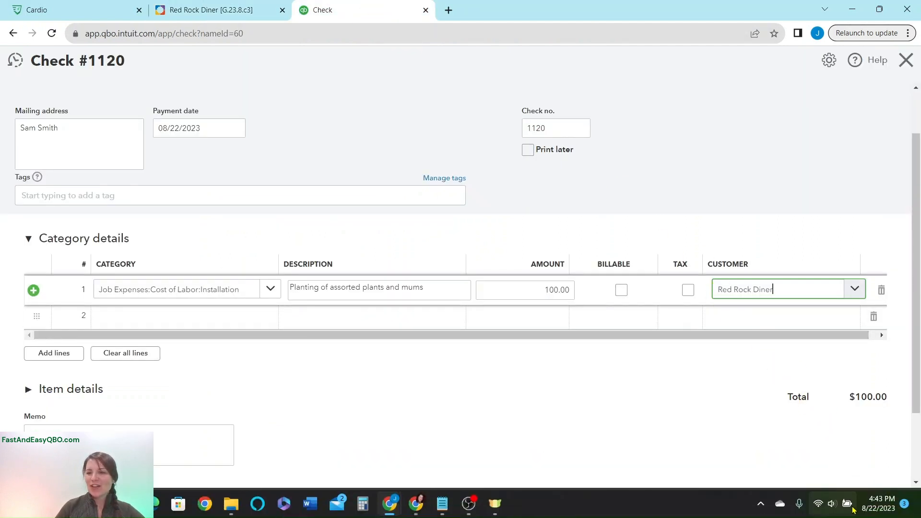
left_click(854, 503)
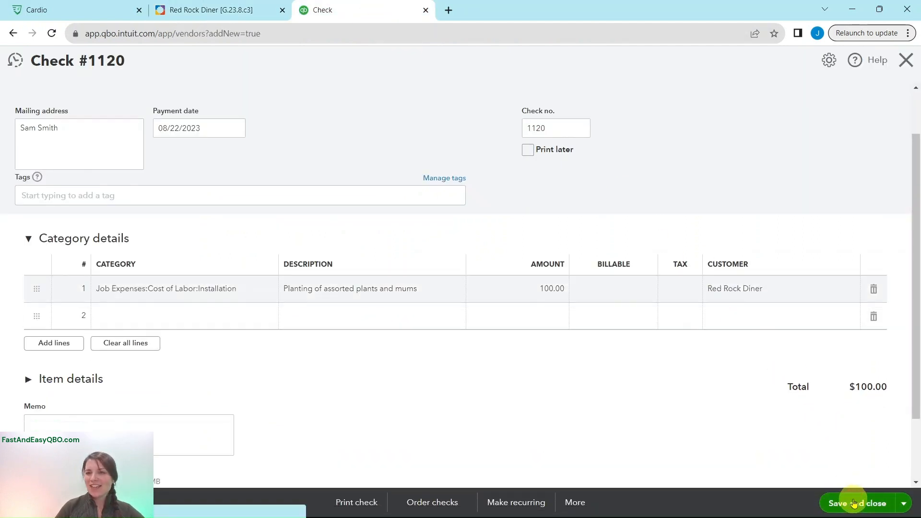